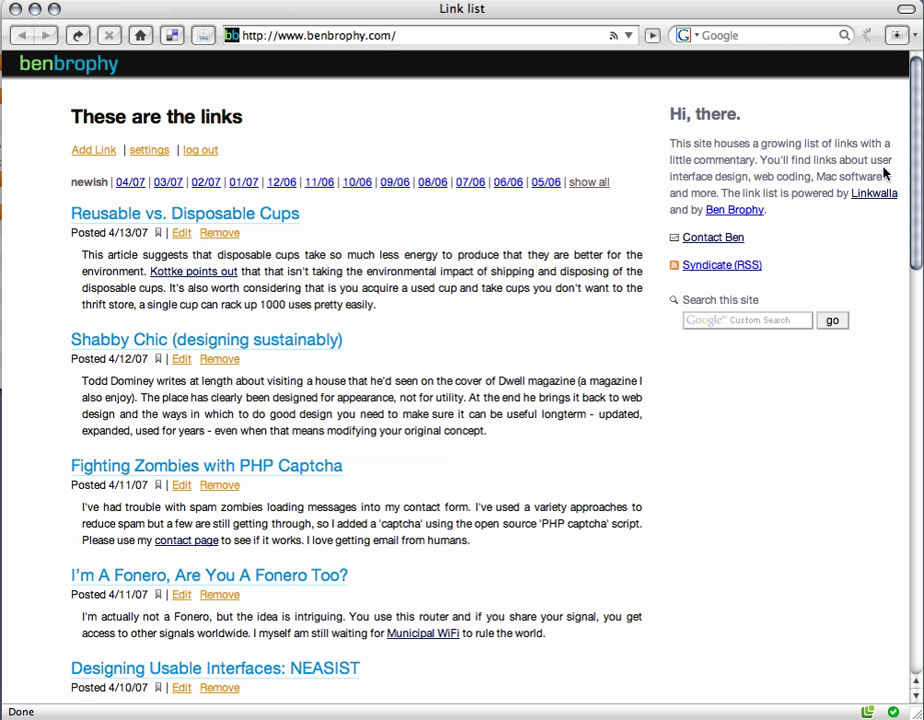
- Open the Linkwalla page and follow its link to the SourceForge project page
{"action": "left_click", "coordinate": [874, 196]}
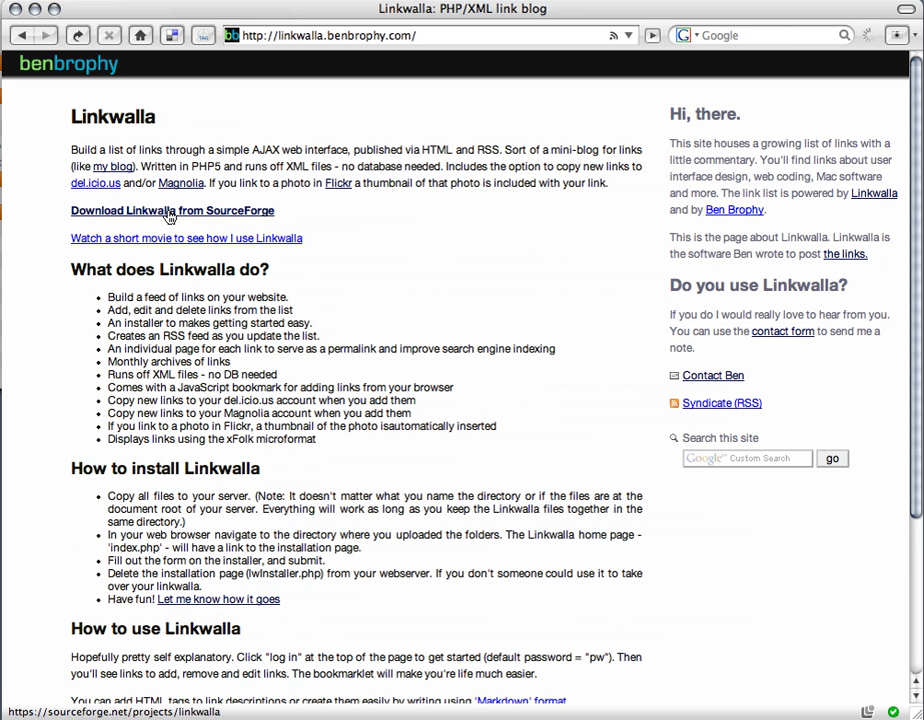
{"action": "left_click", "coordinate": [170, 214]}
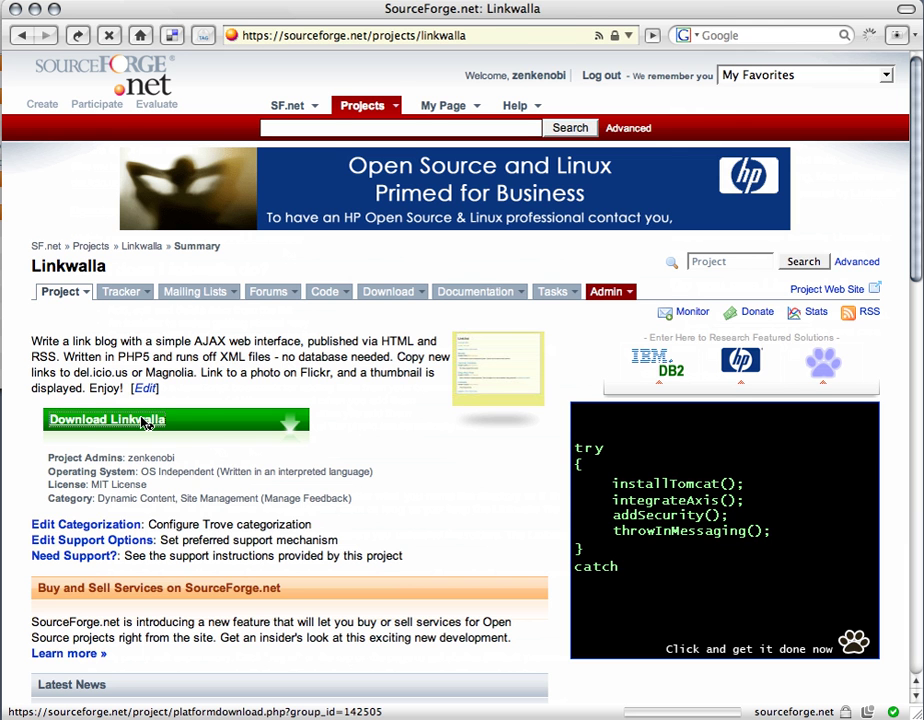
- Download linkwalla1.03.zip from the Linkwalla 1.03 release on SourceForge
{"action": "left_click", "coordinate": [145, 424]}
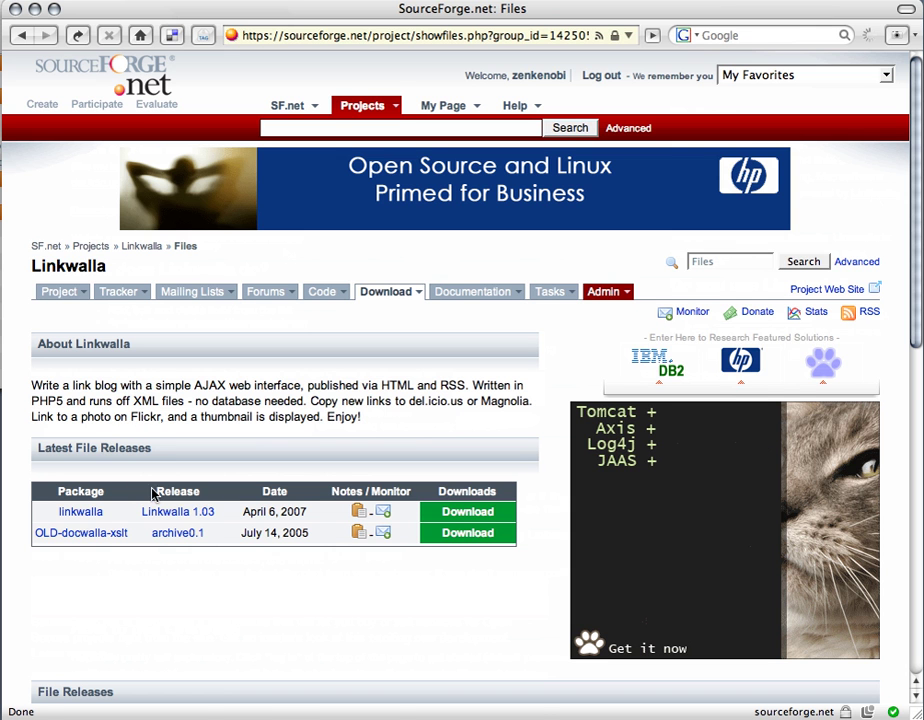
{"action": "left_click", "coordinate": [463, 513]}
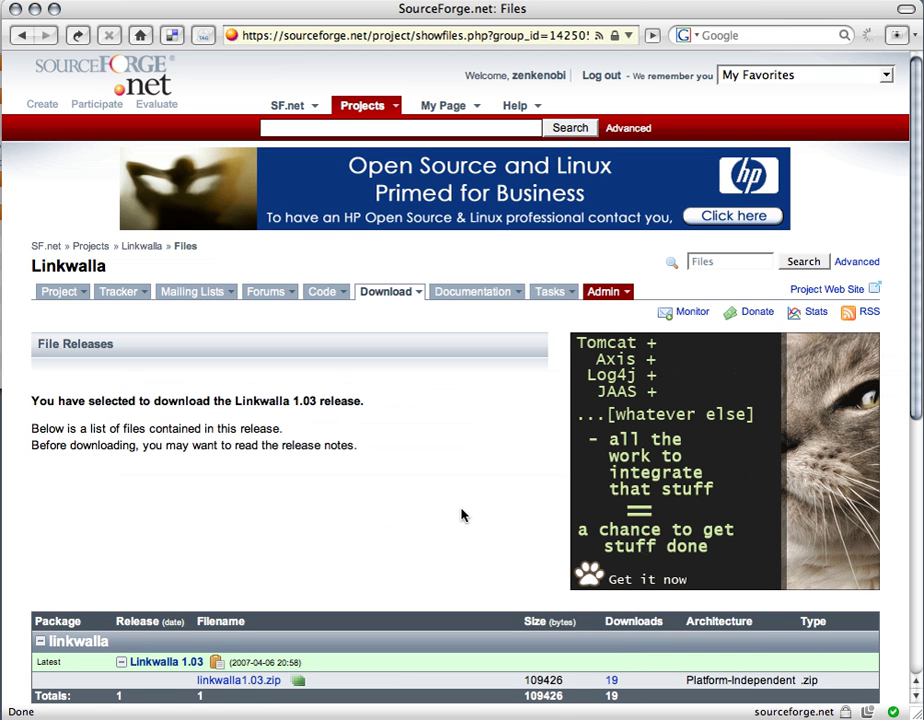
{"action": "scroll", "coordinate": [461, 515], "scroll_direction": "down", "scroll_amount": 2}
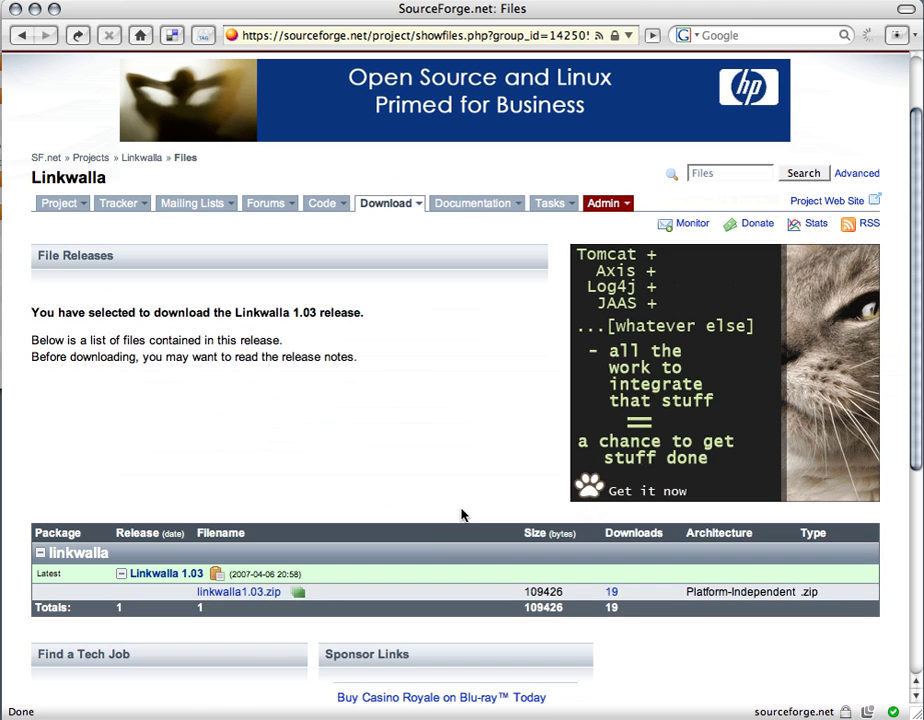
{"action": "left_click", "coordinate": [232, 593]}
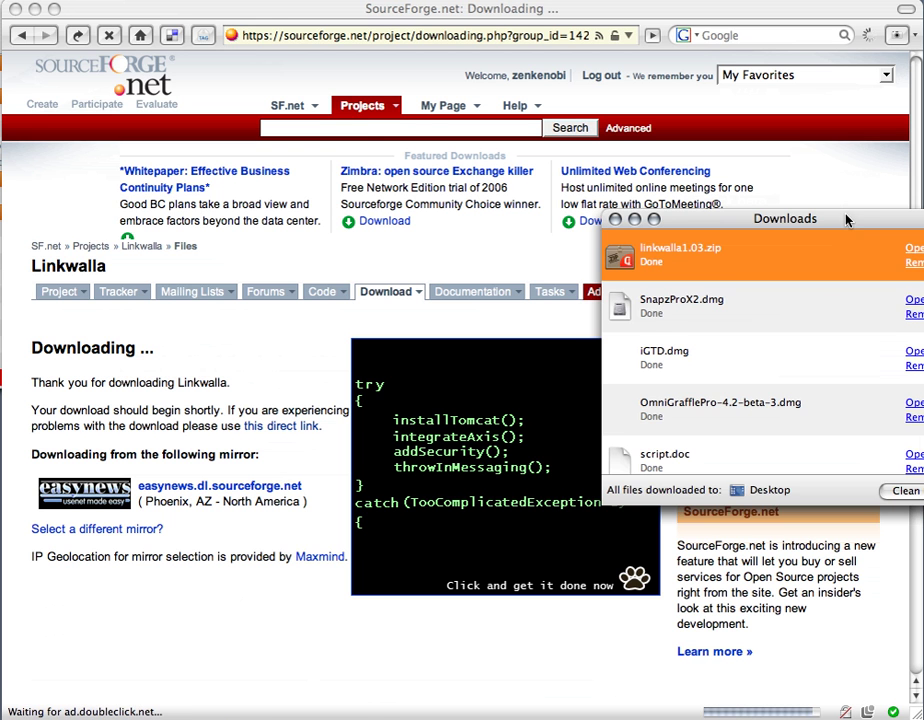
- Drag the Downloads window aside and close it, revealing the extracted linkwalla1.03 folder
{"action": "left_click_drag", "start_coordinate": [851, 218], "coordinate": [246, 8]}
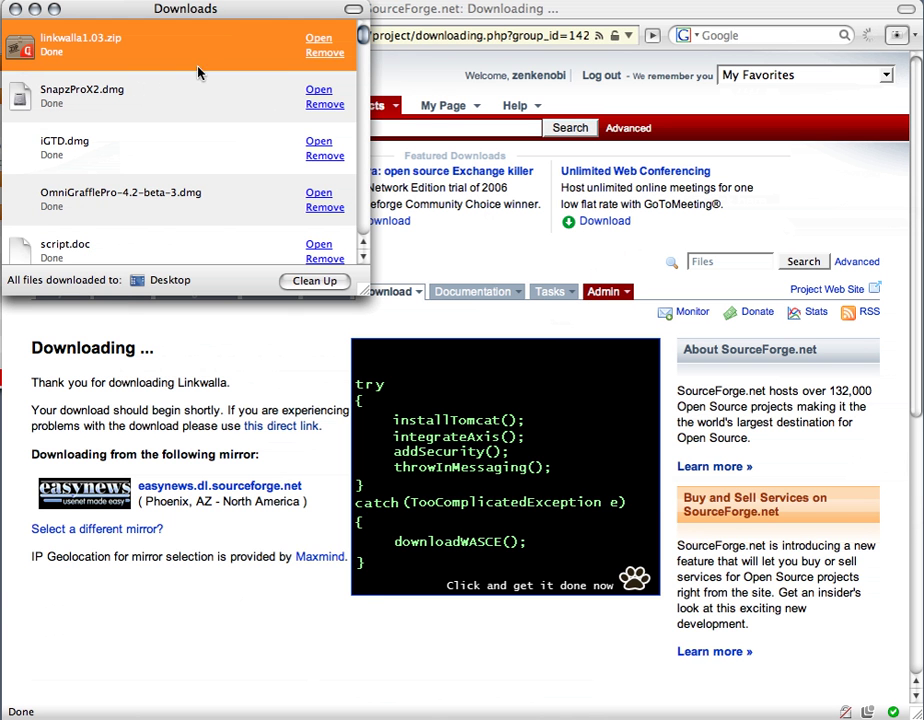
{"action": "left_click", "coordinate": [15, 9]}
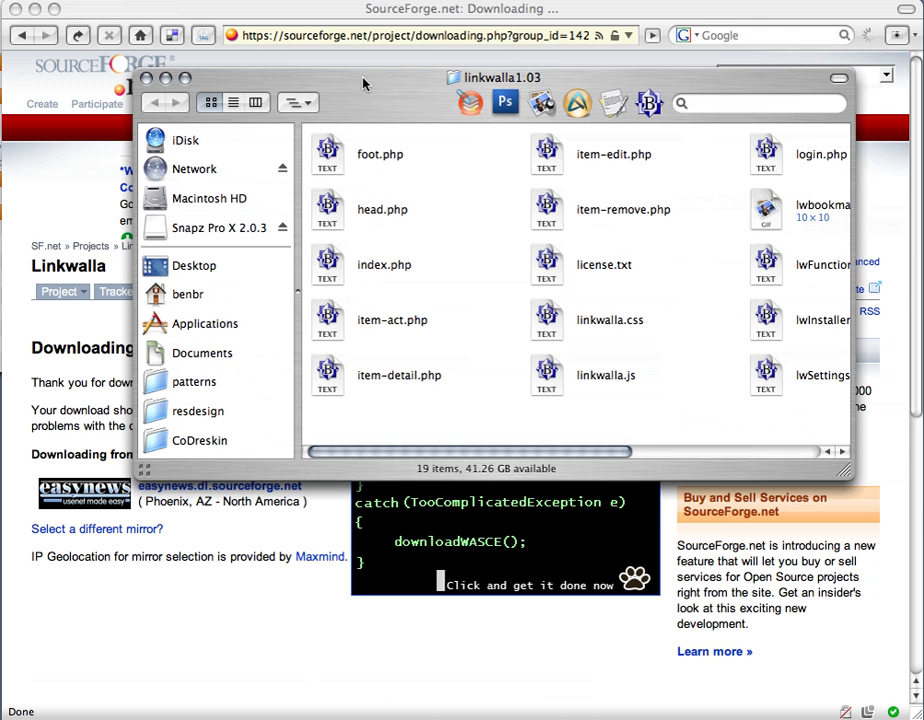
- Switch the linkwalla1.03 Finder window to list view with dates and sizes
{"action": "left_click_drag", "start_coordinate": [364, 84], "coordinate": [306, 78]}
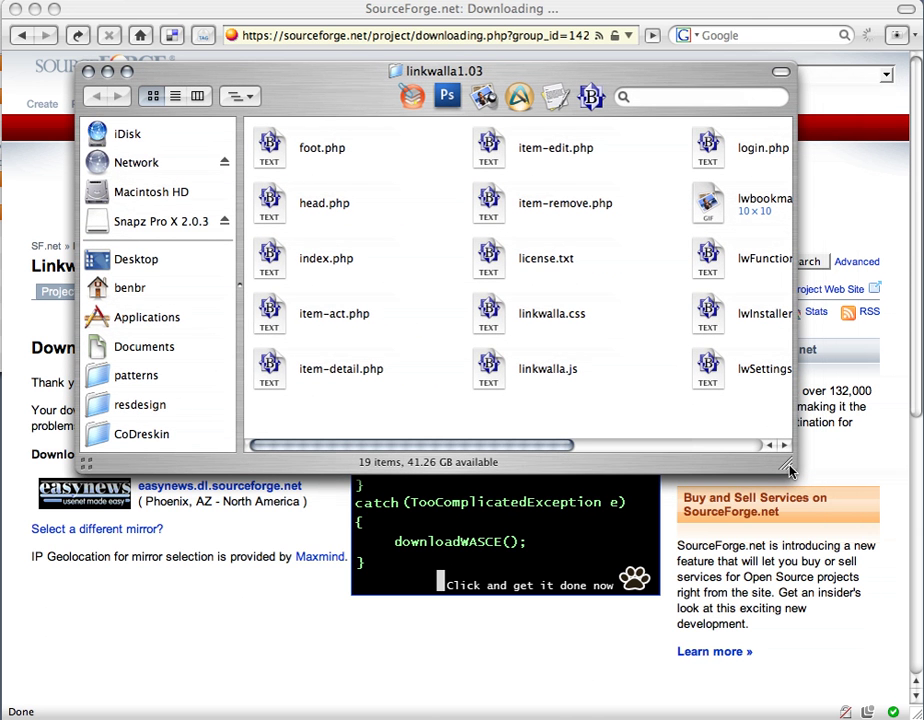
{"action": "left_click", "coordinate": [175, 96]}
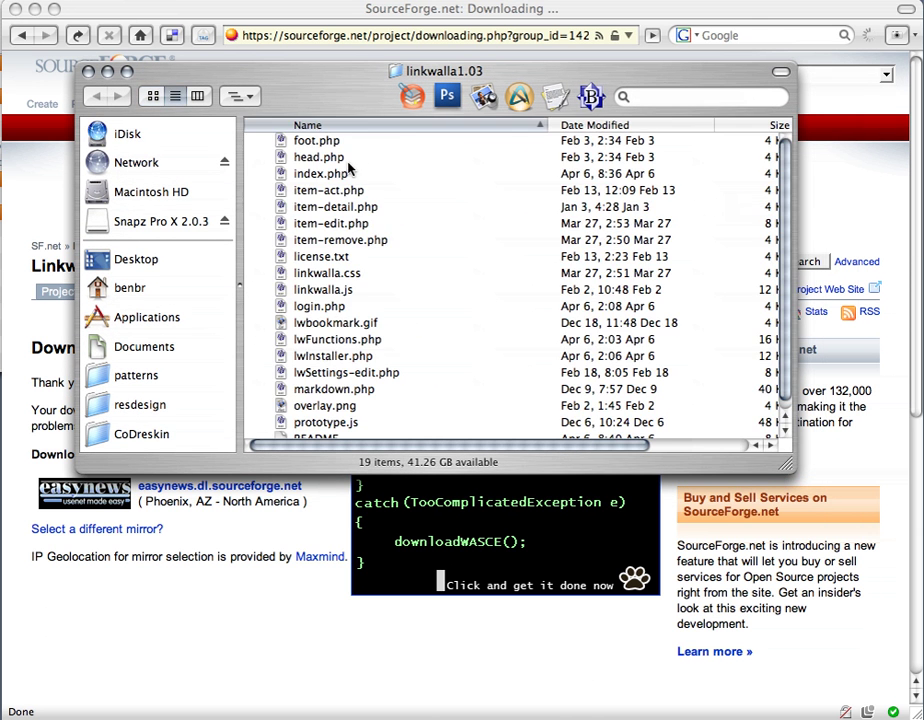
{"action": "scroll", "coordinate": [775, 180], "scroll_direction": "down", "scroll_amount": 1}
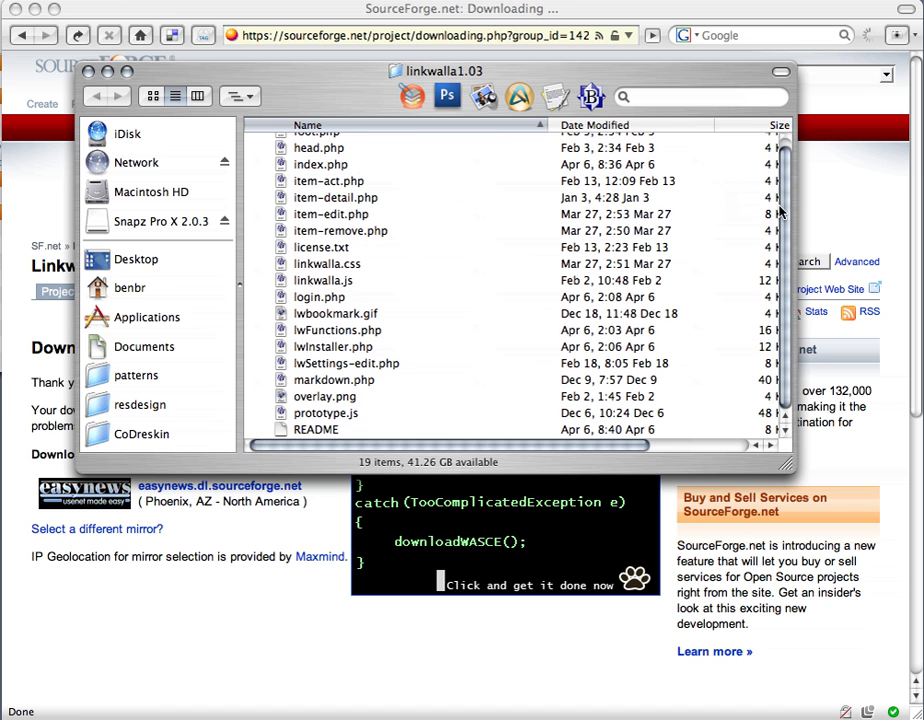
{"action": "scroll", "coordinate": [777, 165], "scroll_direction": "up", "scroll_amount": 1}
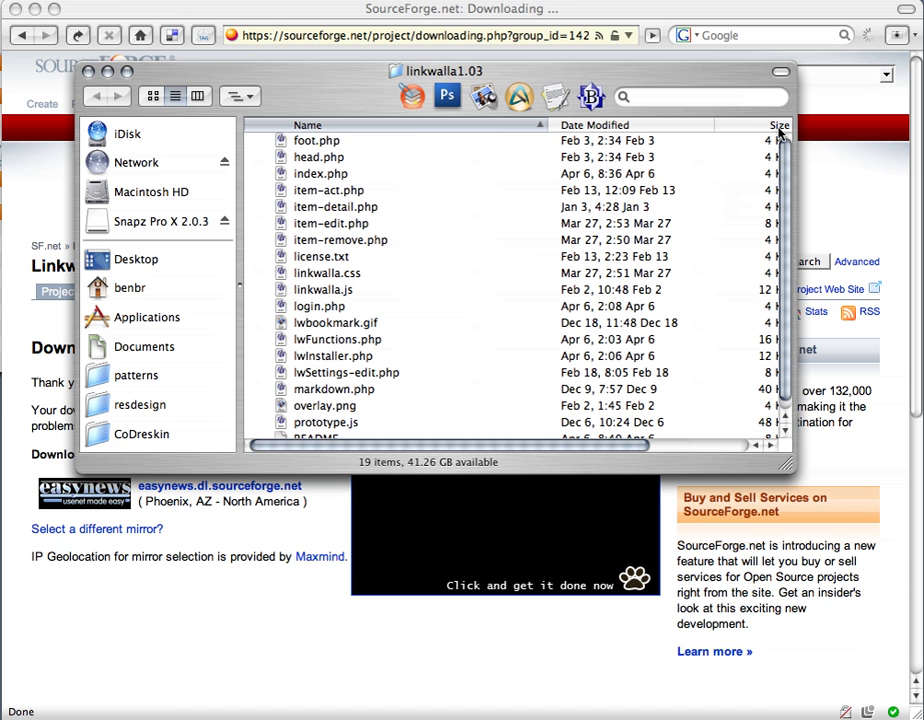
{"action": "scroll", "coordinate": [778, 240], "scroll_direction": "down", "scroll_amount": 1}
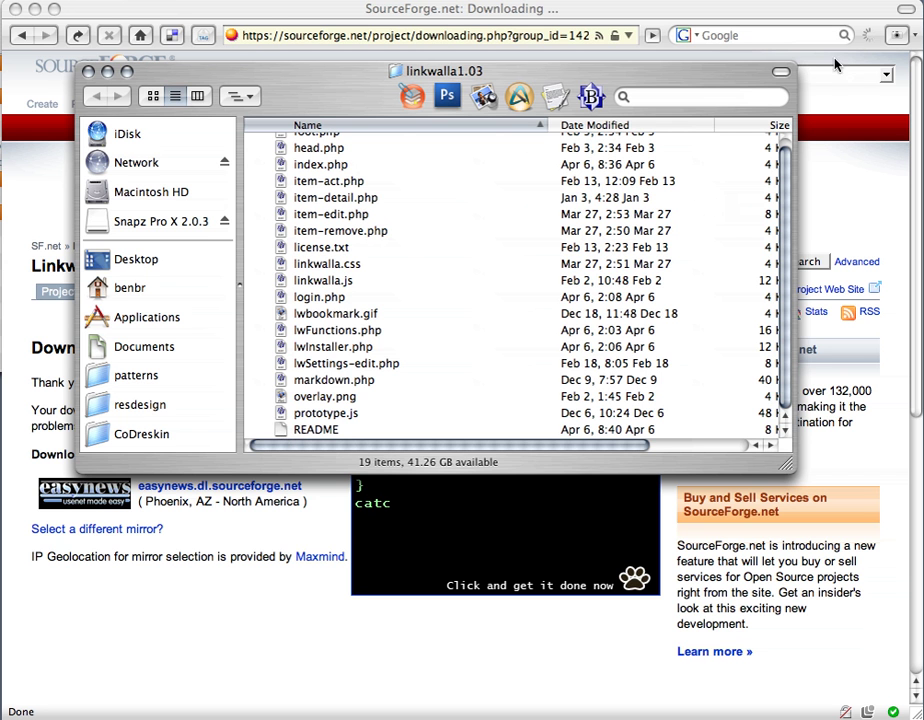
{"action": "scroll", "coordinate": [785, 168], "scroll_direction": "up", "scroll_amount": 1}
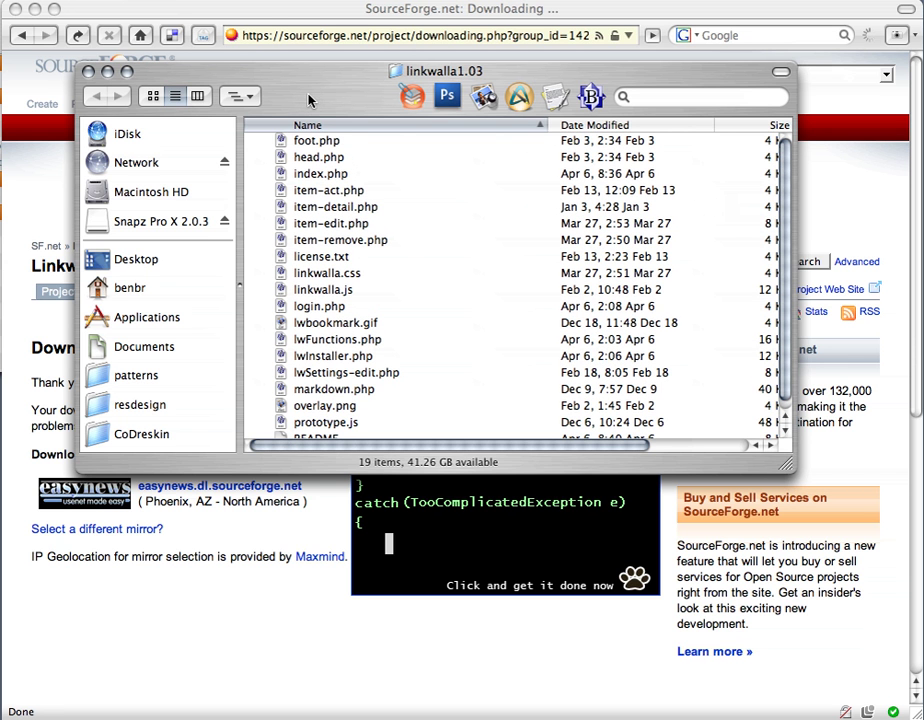
- Launch Transmit from Quicksilver by searching 'tra'
{"action": "key", "text": "ctrl+space"}
{"action": "type", "text": "port"}
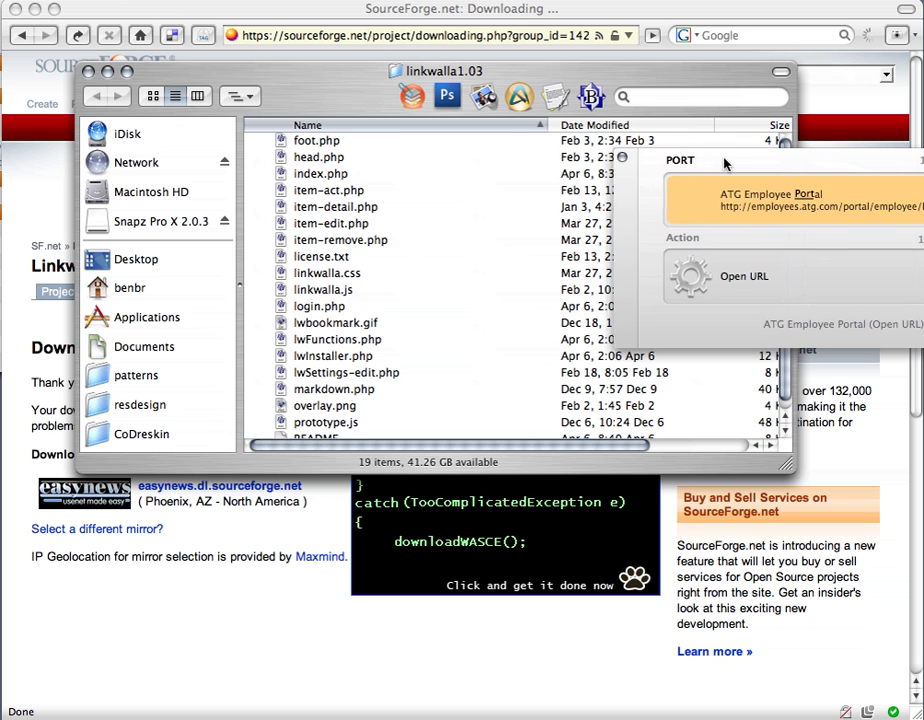
{"action": "left_click_drag", "start_coordinate": [670, 152], "coordinate": [392, 157]}
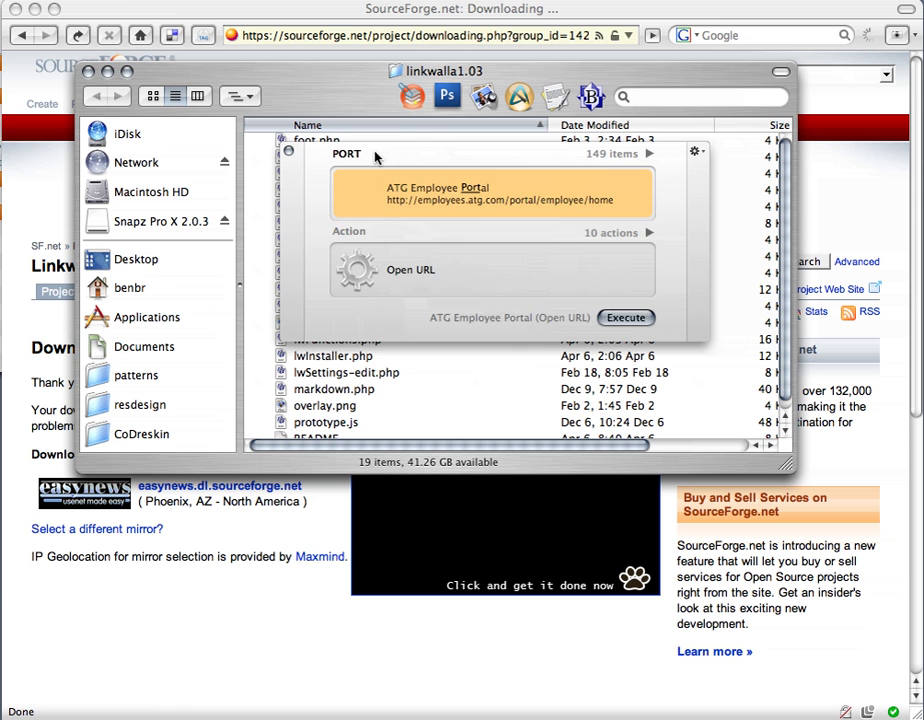
{"action": "type", "text": "tra"}
{"action": "key", "text": "Return"}
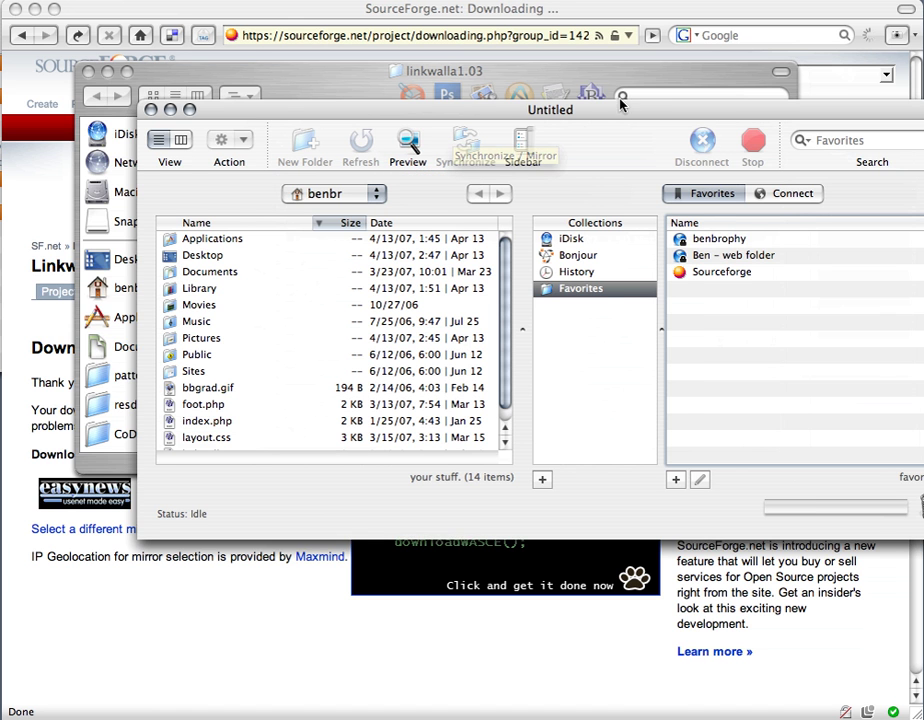
- Connect to the 'Ben - web folder' saved server
{"action": "left_click_drag", "start_coordinate": [621, 106], "coordinate": [522, 98]}
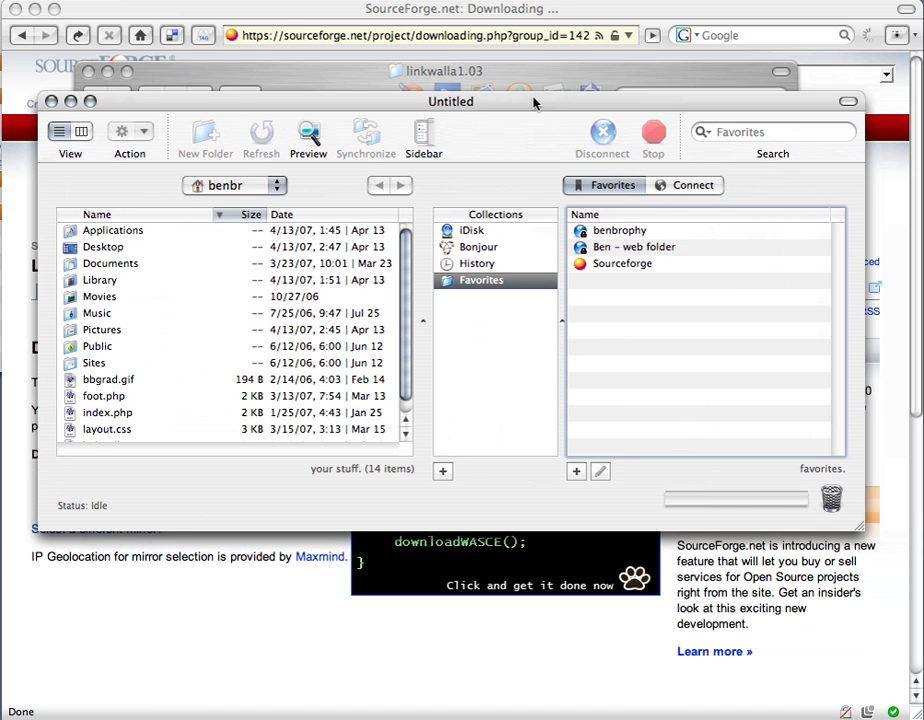
{"action": "left_click", "coordinate": [581, 248]}
{"action": "double_click", "coordinate": [581, 248]}
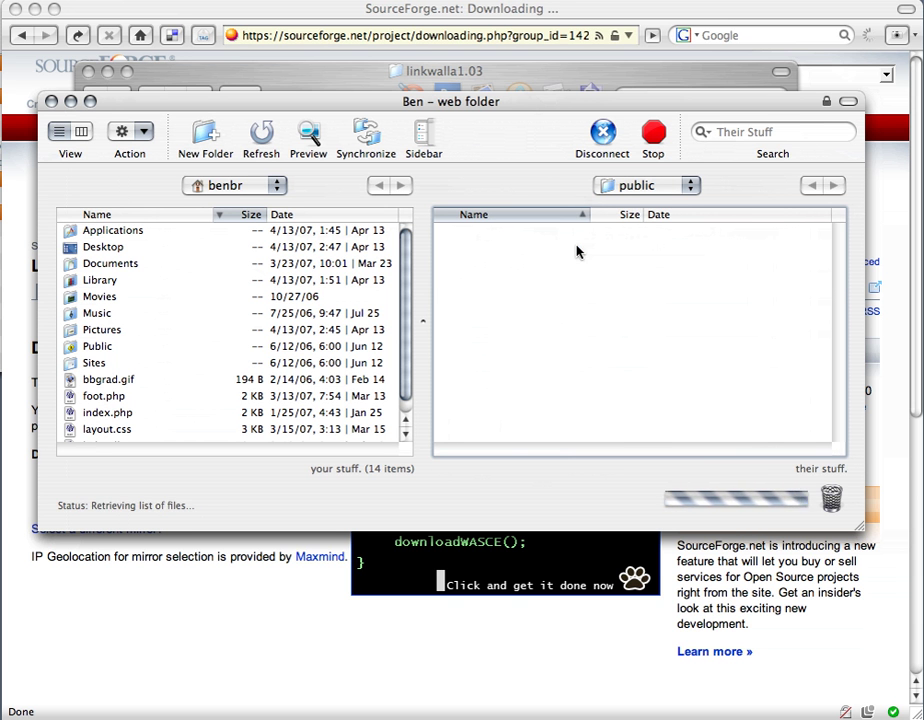
{"action": "left_click_drag", "start_coordinate": [503, 102], "coordinate": [487, 67]}
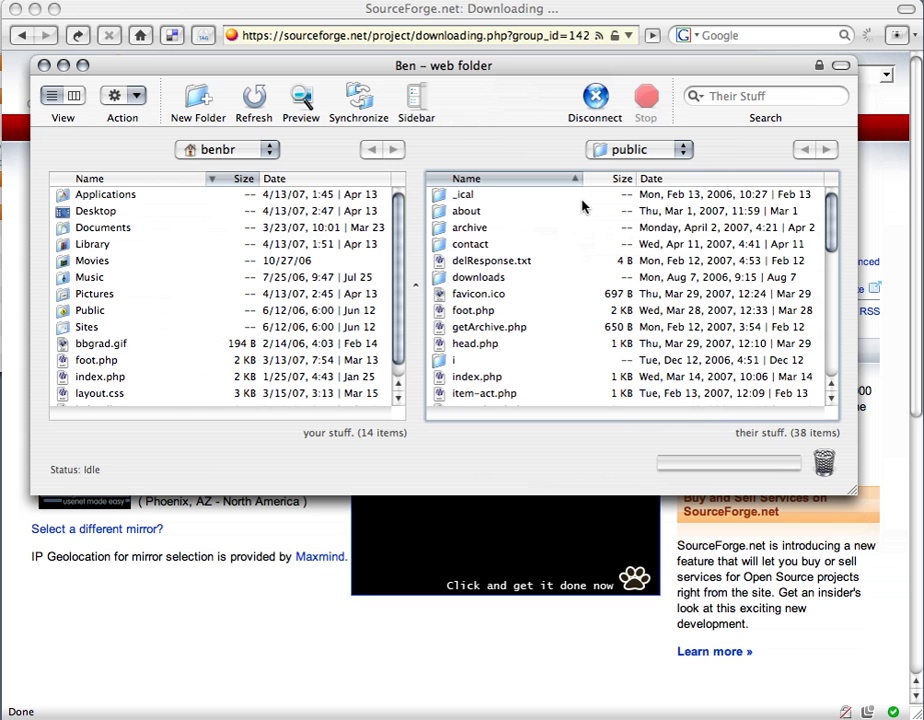
- Create a new 'links' folder on the server and open it
{"action": "left_click", "coordinate": [198, 96]}
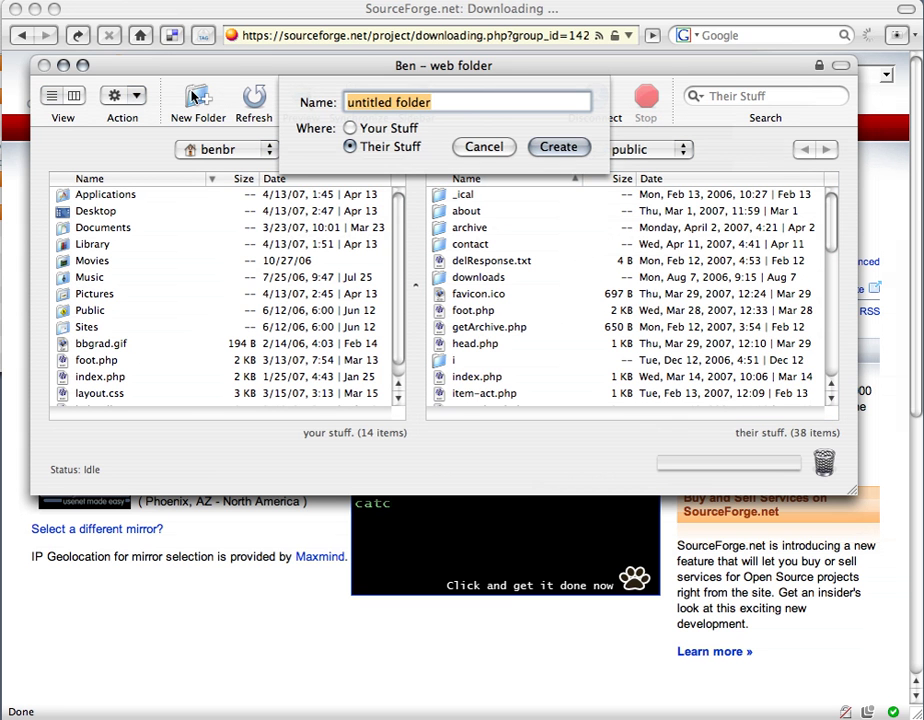
{"action": "type", "text": "links"}
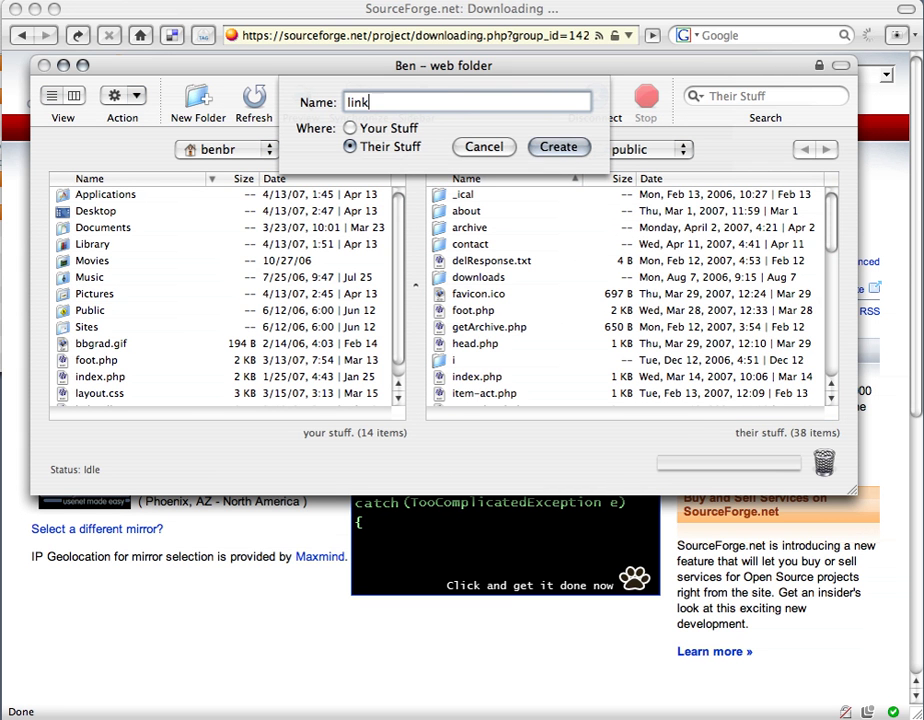
{"action": "left_click", "coordinate": [573, 150]}
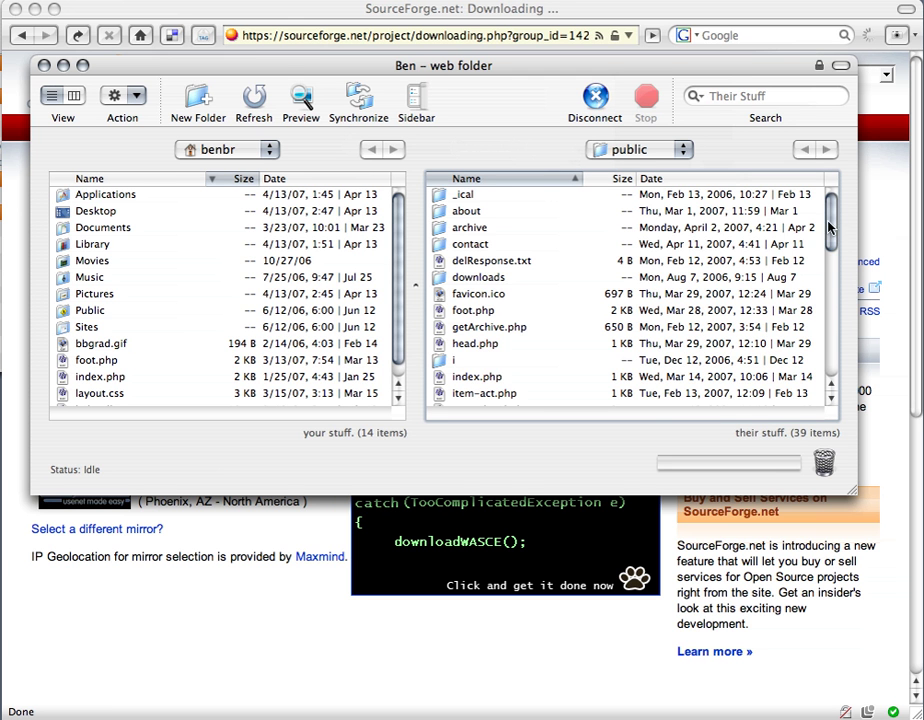
{"action": "left_click_drag", "start_coordinate": [830, 231], "coordinate": [832, 309]}
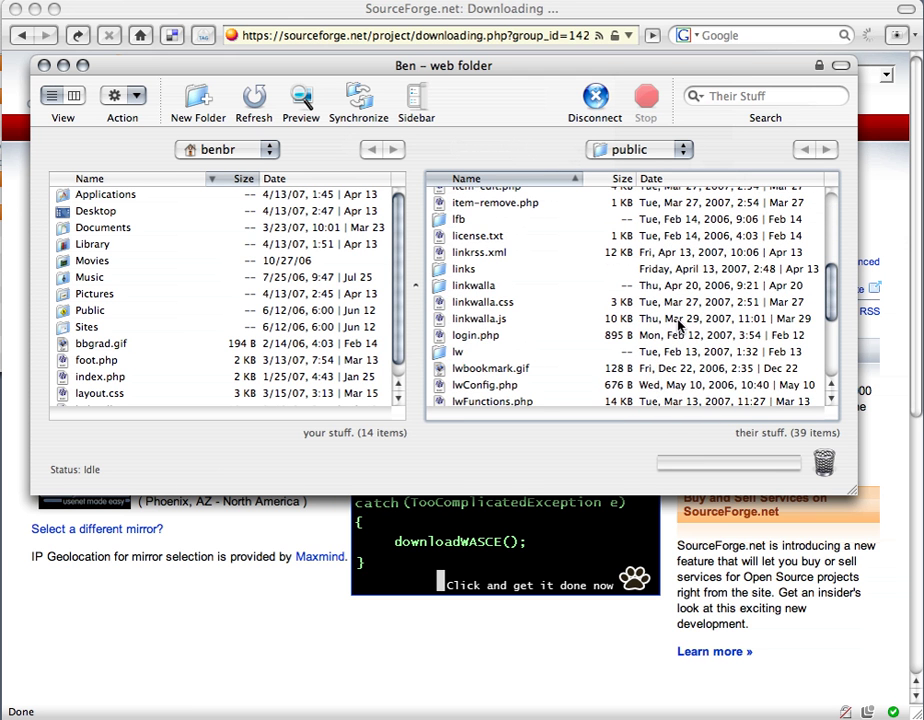
{"action": "double_click", "coordinate": [436, 268]}
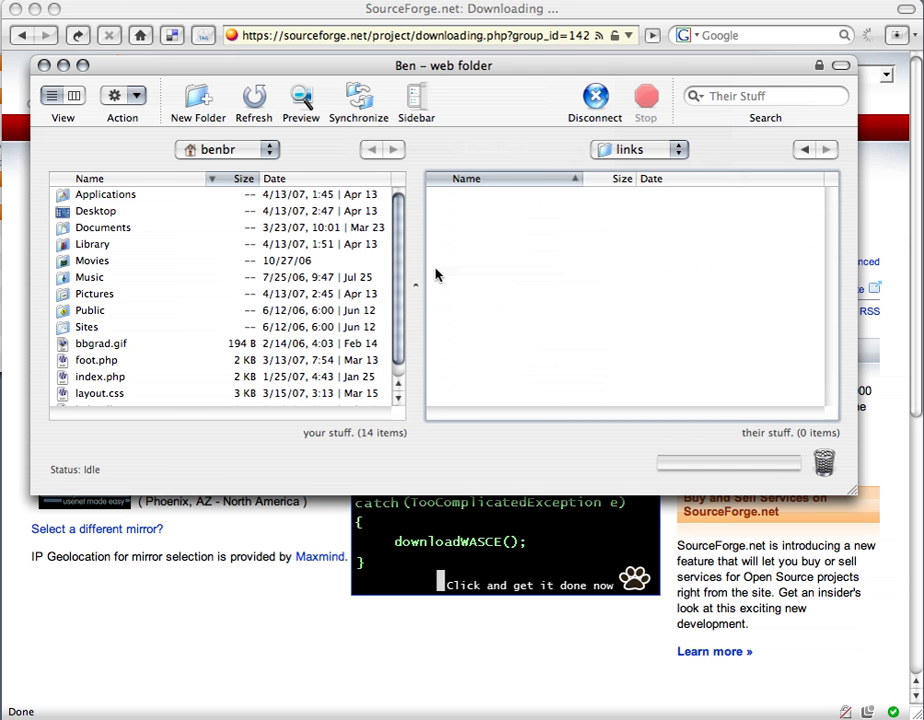
- Open the local Desktop > linkwalla1.03 folder
{"action": "left_click", "coordinate": [66, 211]}
{"action": "double_click", "coordinate": [66, 211]}
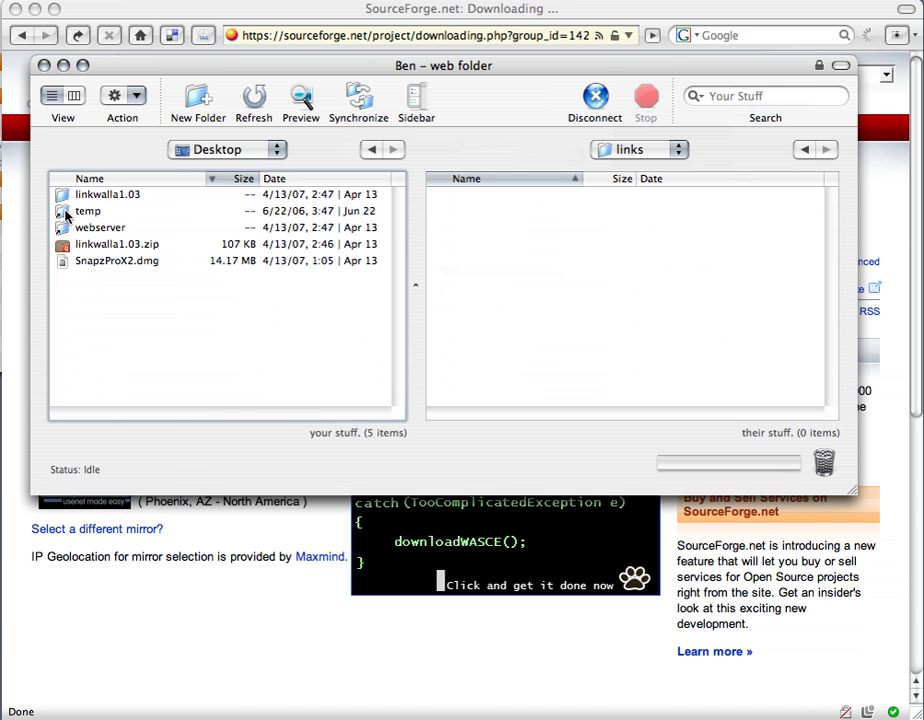
{"action": "double_click", "coordinate": [63, 196]}
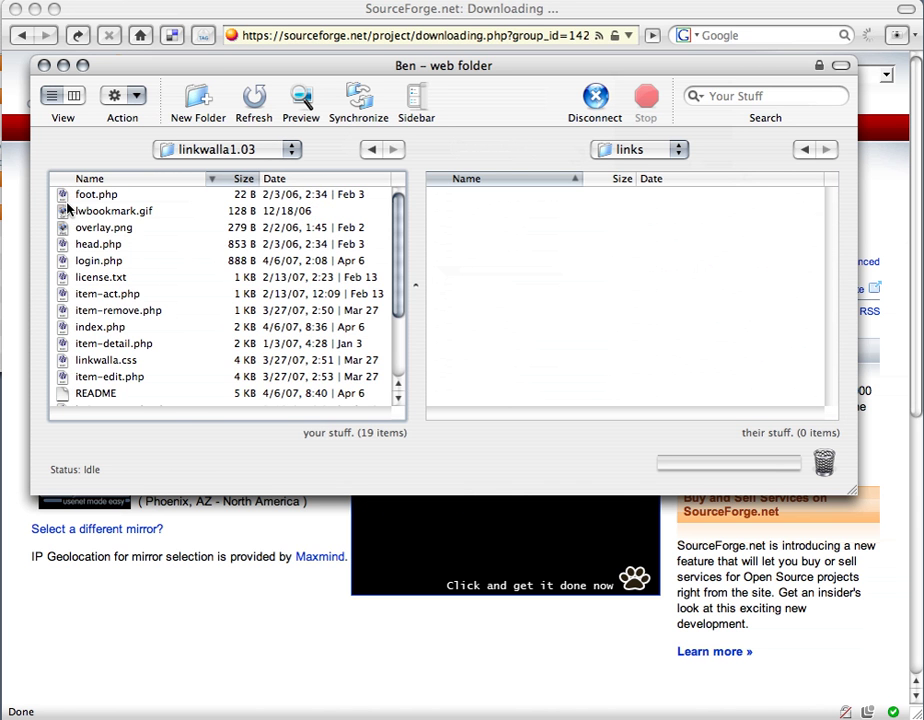
- Upload all 19 local Linkwalla files into the server's links folder
{"action": "key", "text": "super+a"}
{"action": "left_click_drag", "start_coordinate": [63, 200], "coordinate": [593, 273]}
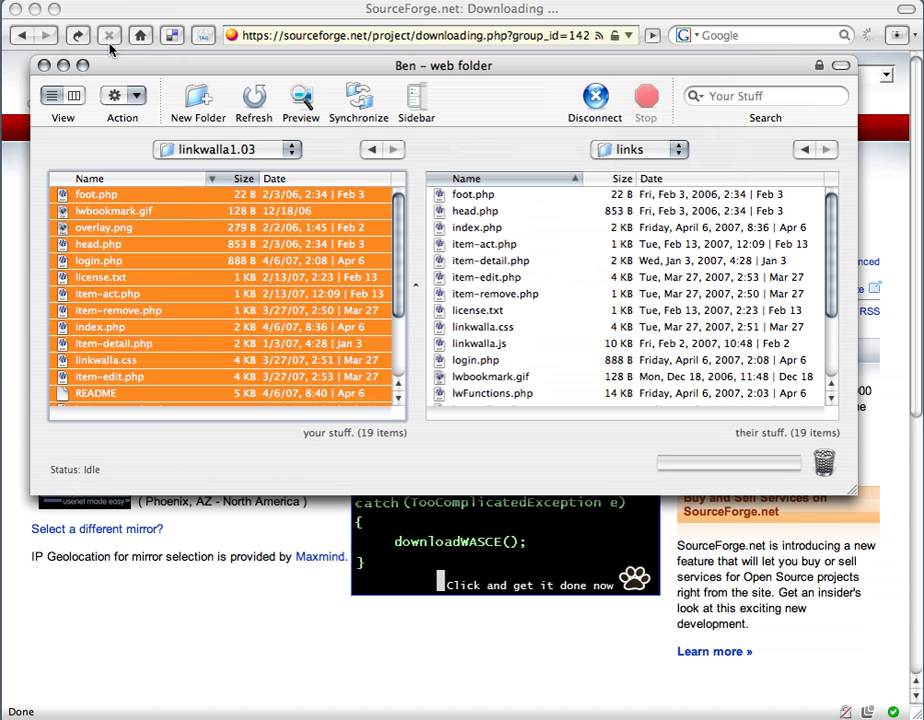
- Load benbrophy.com/links/ in Safari to reach the Linkwalla installer
{"action": "left_click", "coordinate": [143, 16]}
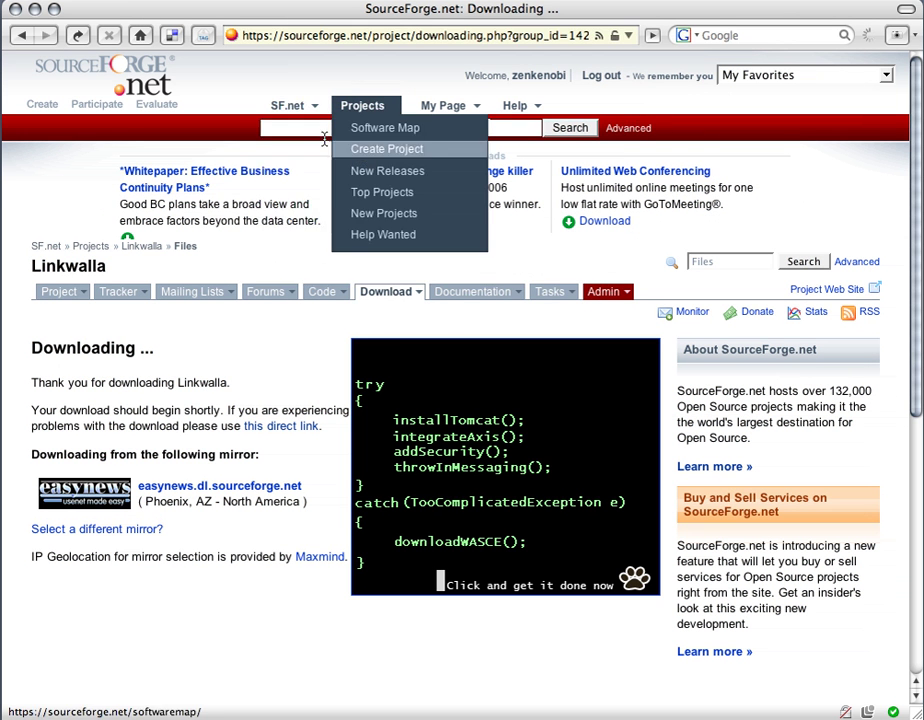
{"action": "left_click", "coordinate": [283, 36]}
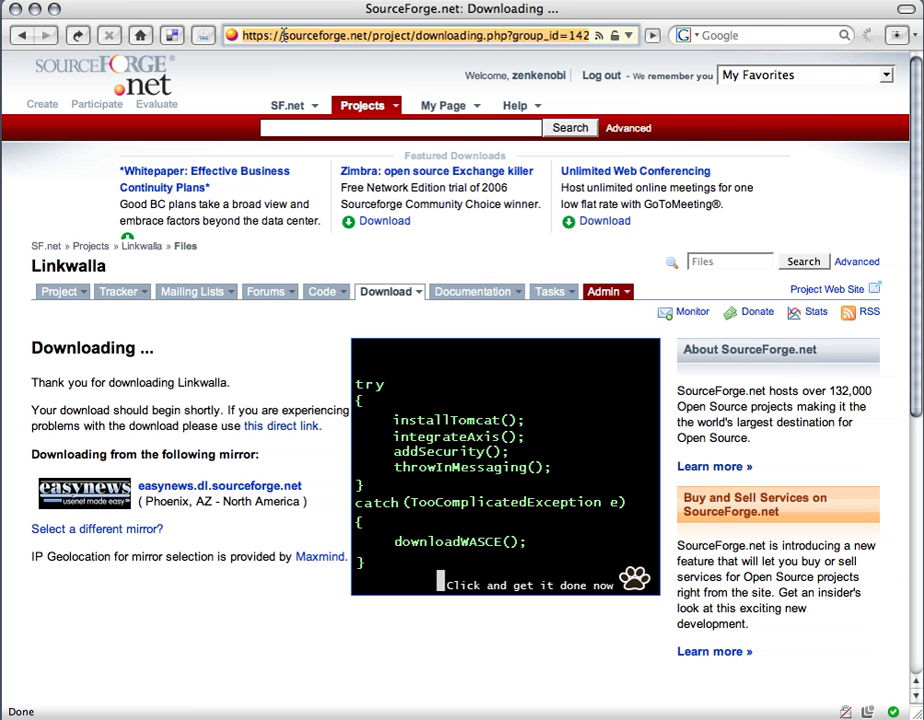
{"action": "type", "text": "ben"}
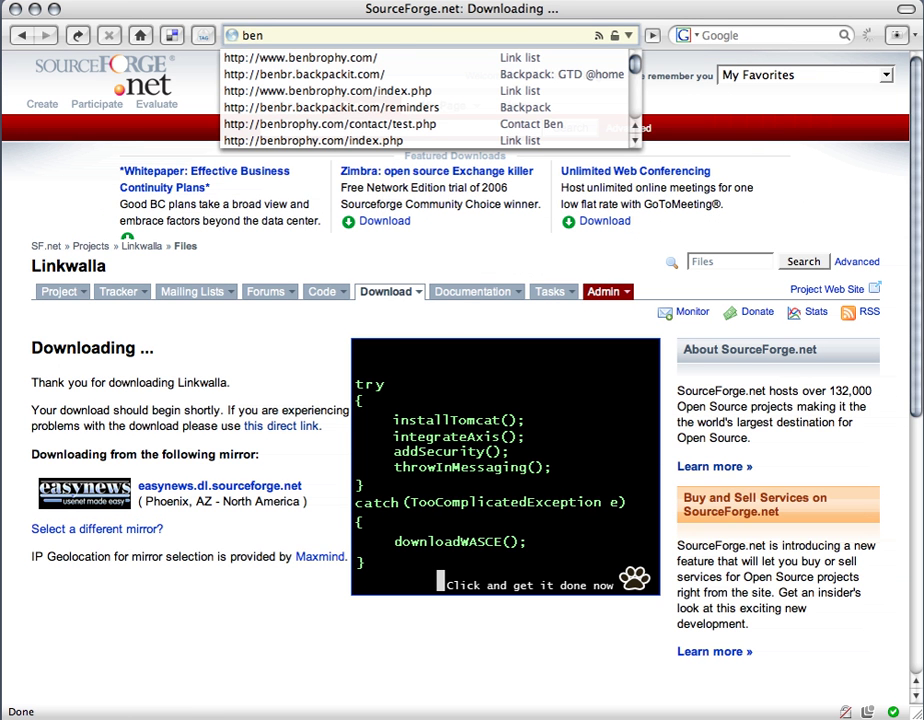
{"action": "key", "text": "Down"}
{"action": "key", "text": "Return"}
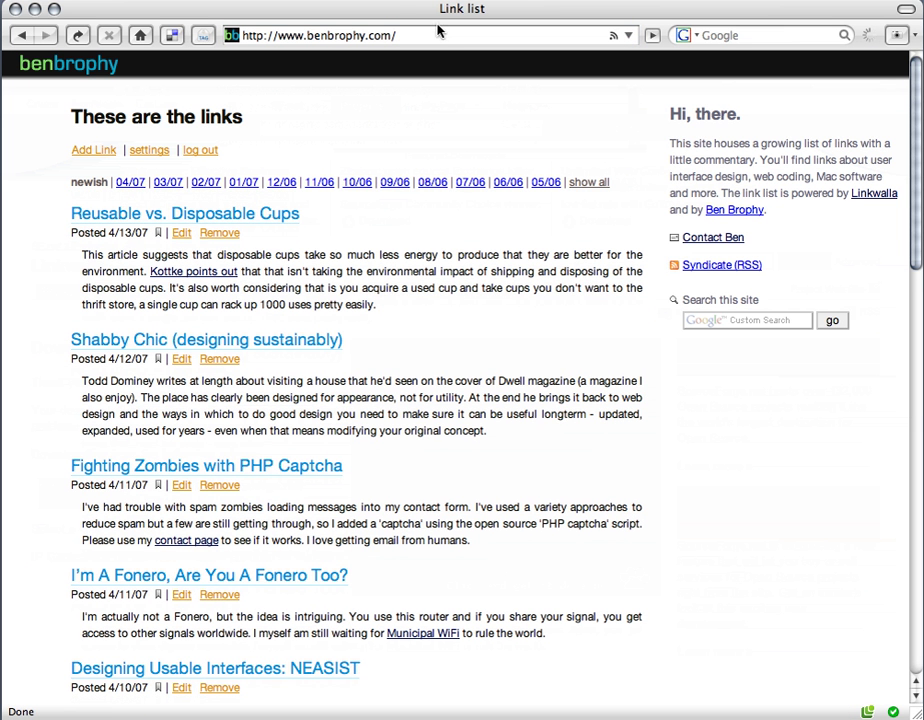
{"action": "left_click", "coordinate": [437, 35]}
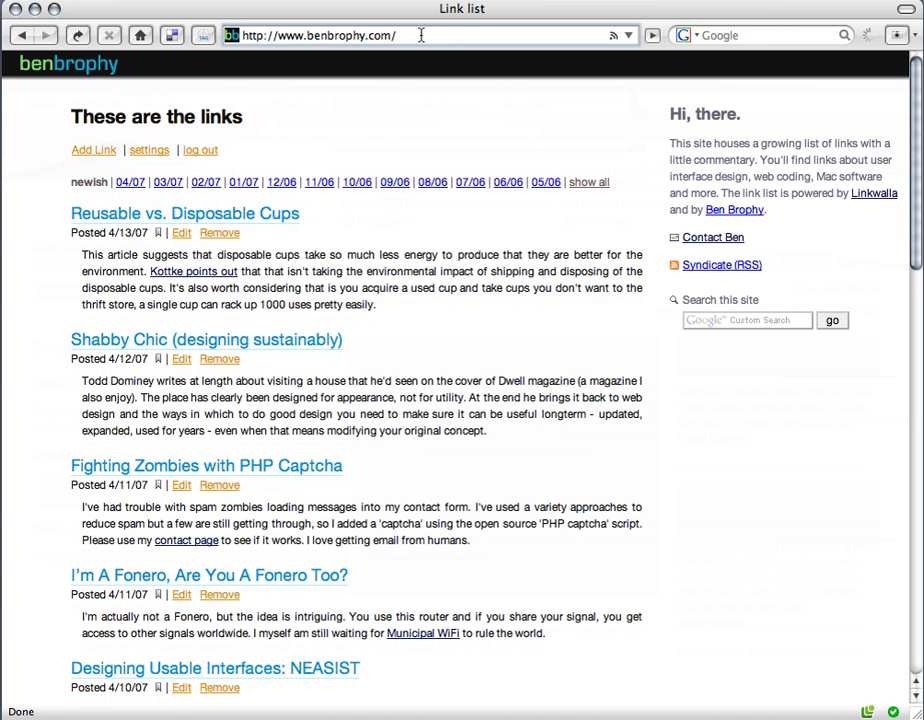
{"action": "type", "text": "links/"}
{"action": "key", "text": "Return"}
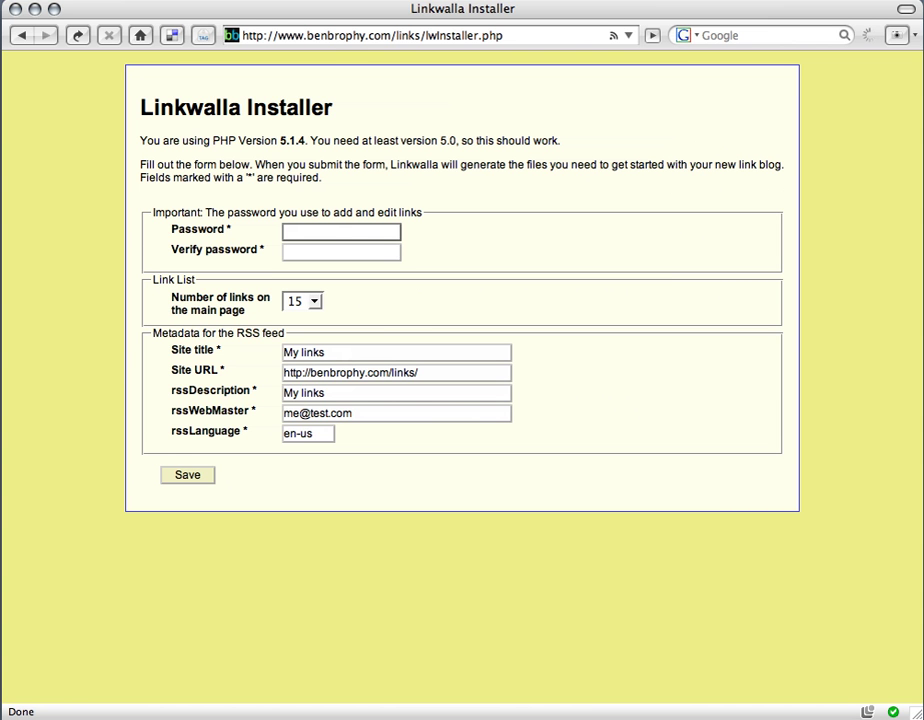
- Enter and verify the installer password, keeping 15 links on the main page
{"action": "type", "text": "•••••••"}
{"action": "key", "text": "BackSpace"}
{"action": "key", "text": "BackSpace"}
{"action": "key", "text": "BackSpace"}
{"action": "key", "text": "BackSpace"}
{"action": "key", "text": "BackSpace"}
{"action": "key", "text": "BackSpace"}
{"action": "key", "text": "BackSpace"}
{"action": "type", "text": "••••••••"}
{"action": "key", "text": "Tab"}
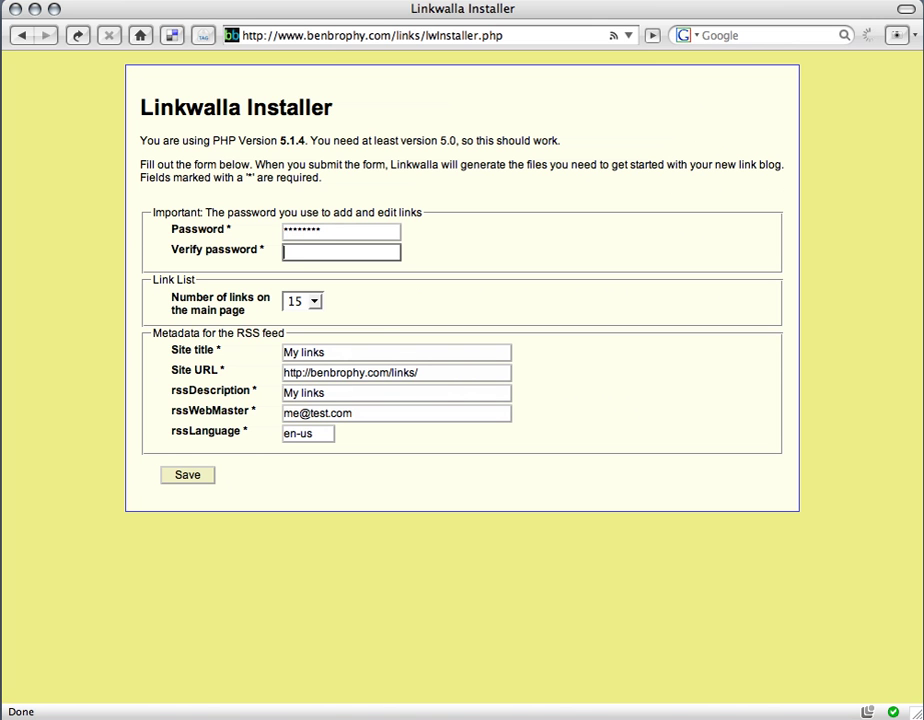
{"action": "type", "text": "••••••••"}
{"action": "left_click", "coordinate": [312, 303]}
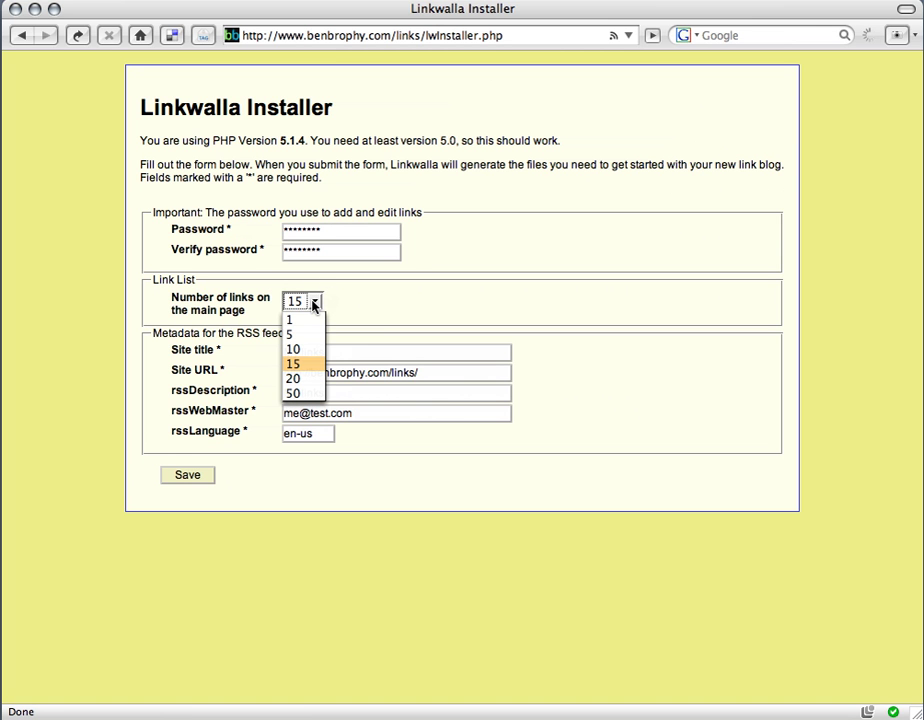
{"action": "left_click", "coordinate": [380, 309]}
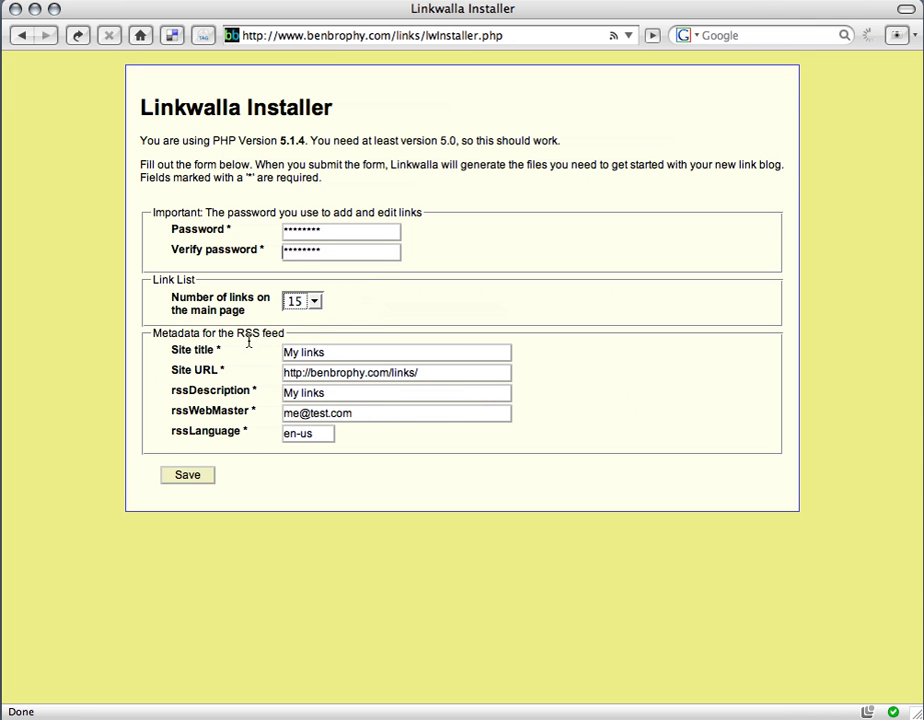
- Keep the title and URL, set RSS description to 'My new link blog', and save
{"action": "left_click", "coordinate": [330, 353]}
{"action": "triple_click", "coordinate": [334, 352]}
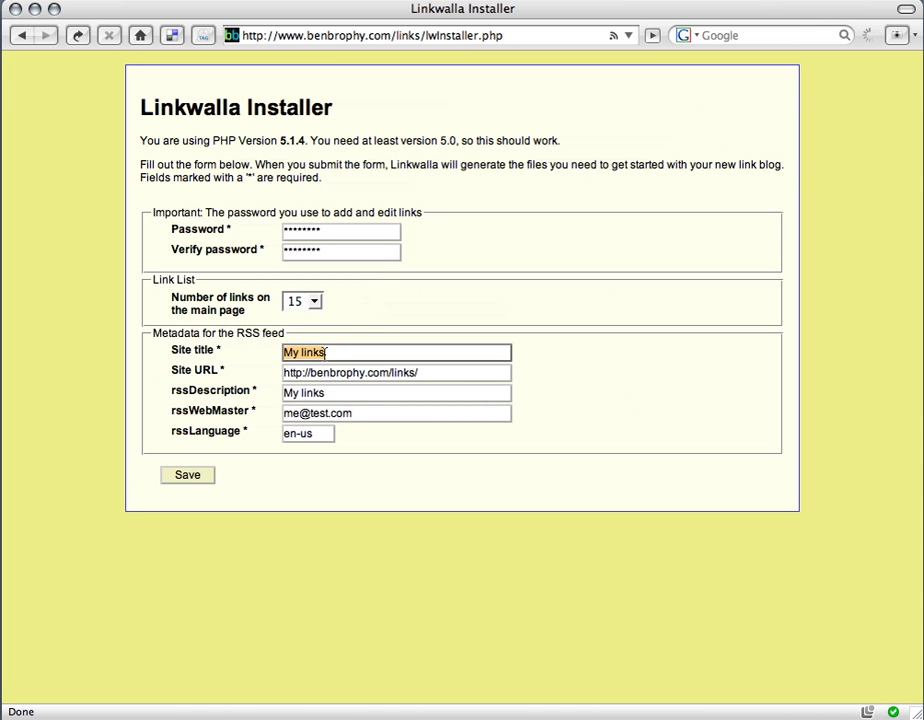
{"action": "left_click", "coordinate": [340, 352]}
{"action": "left_click", "coordinate": [435, 371]}
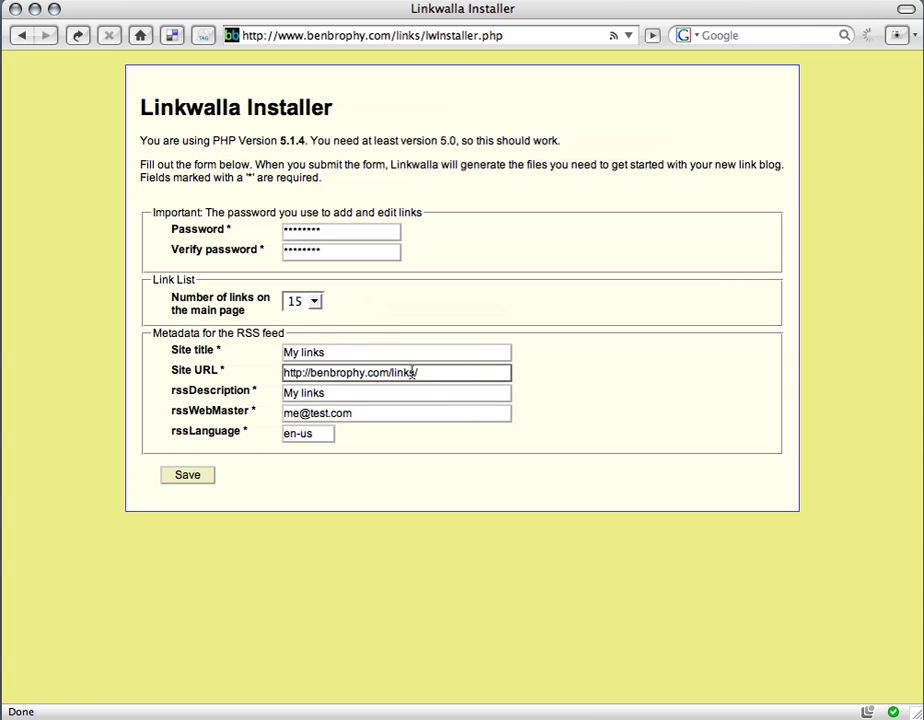
{"action": "triple_click", "coordinate": [310, 391]}
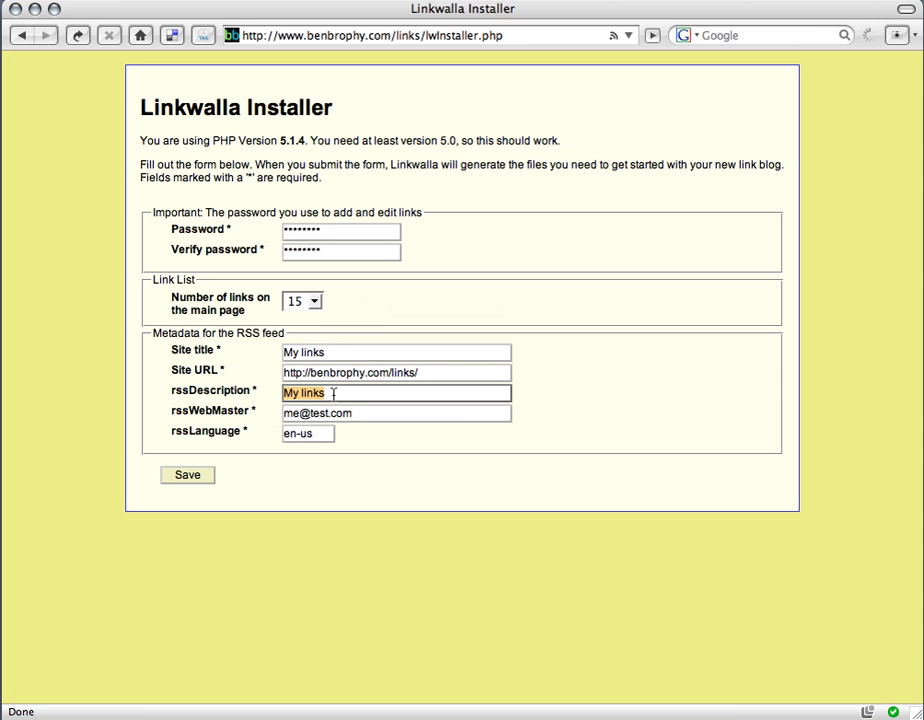
{"action": "type", "text": "My new link blog"}
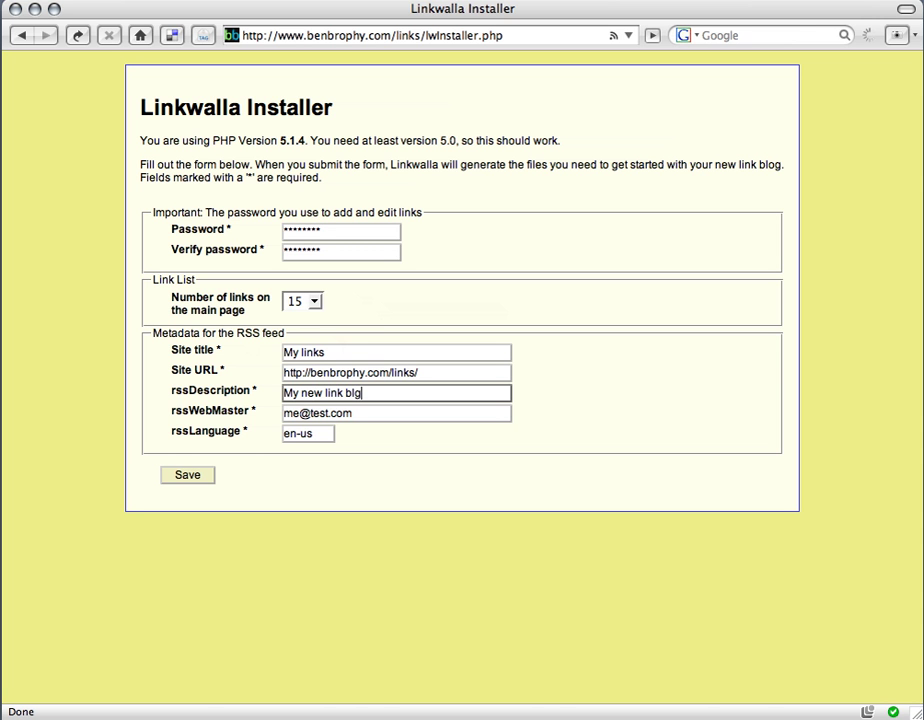
{"action": "left_click", "coordinate": [289, 413]}
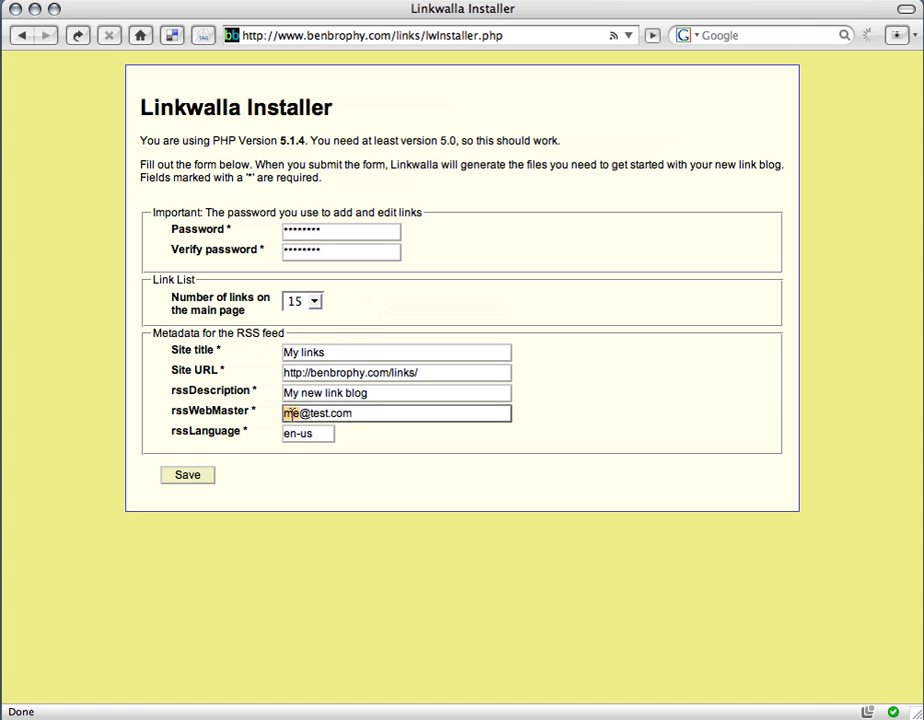
{"action": "double_click", "coordinate": [357, 413]}
{"action": "left_click", "coordinate": [366, 392]}
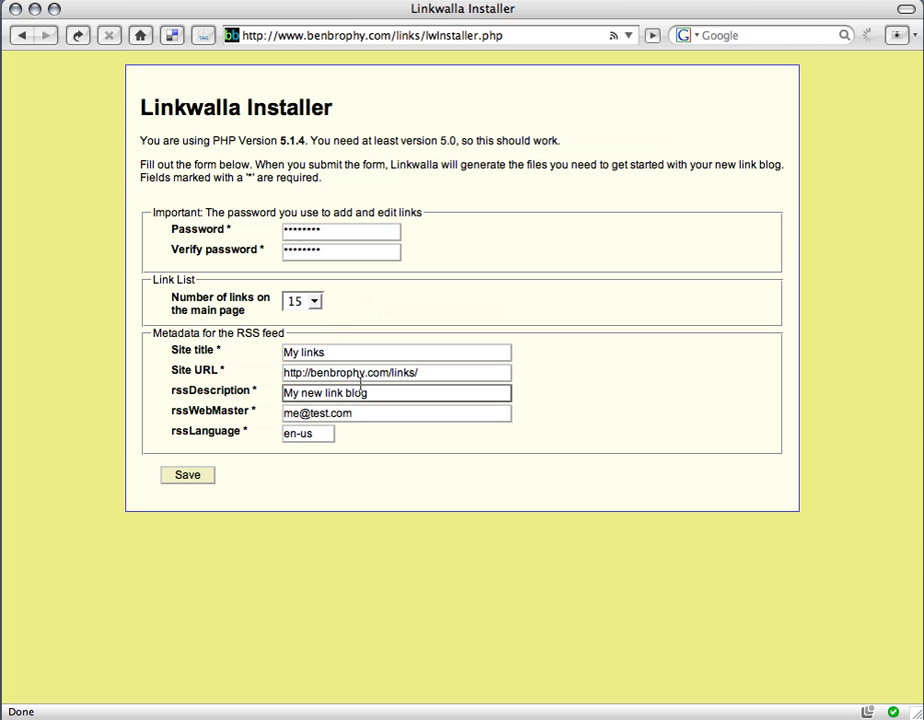
{"action": "left_click", "coordinate": [188, 477]}
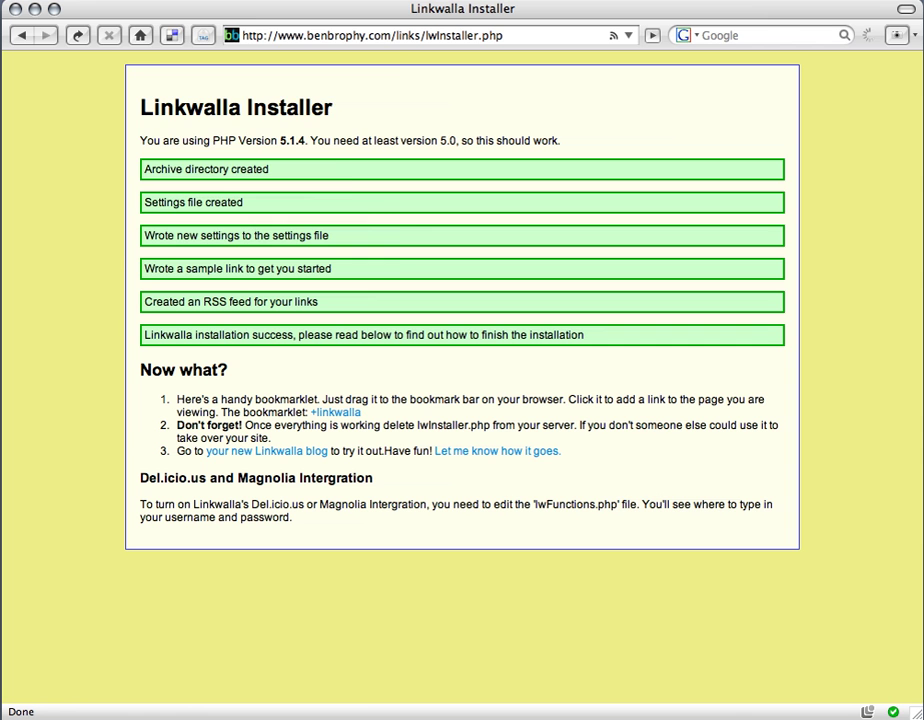
- Show Safari's Bookmarks Toolbar and place the +linkwalla bookmarklet on it
{"action": "left_click", "coordinate": [160, 0]}
{"action": "mouse_move", "coordinate": [95, 0]}
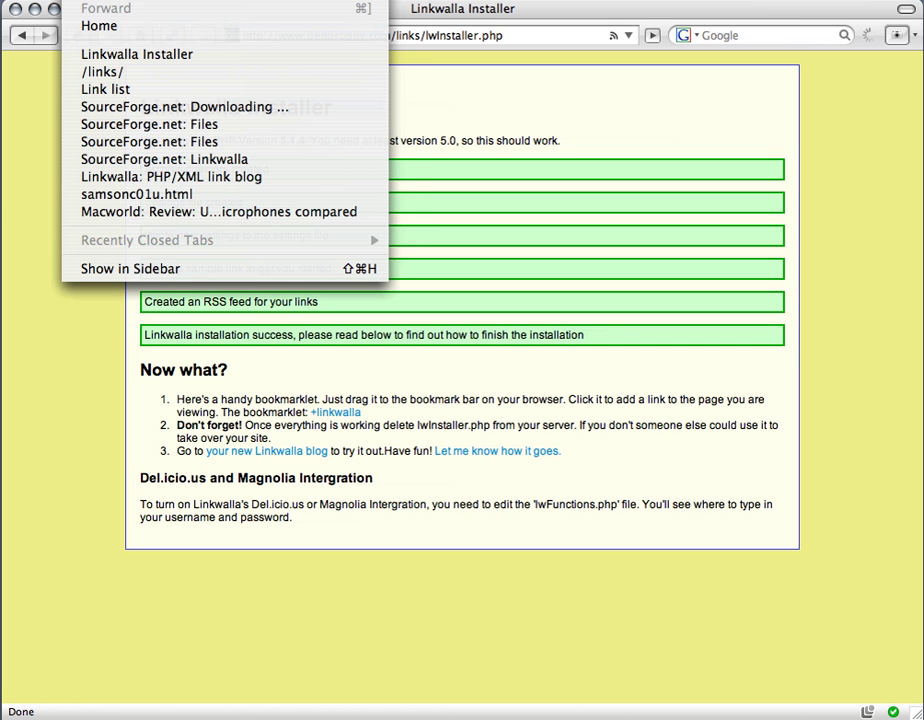
{"action": "mouse_move", "coordinate": [40, 0]}
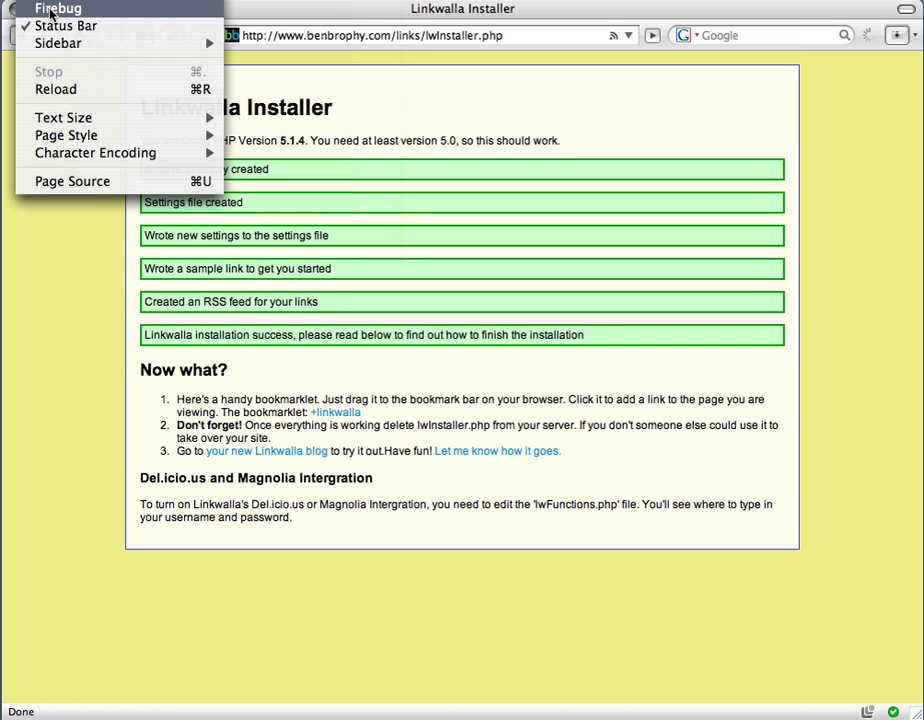
{"action": "left_click", "coordinate": [291, 31]}
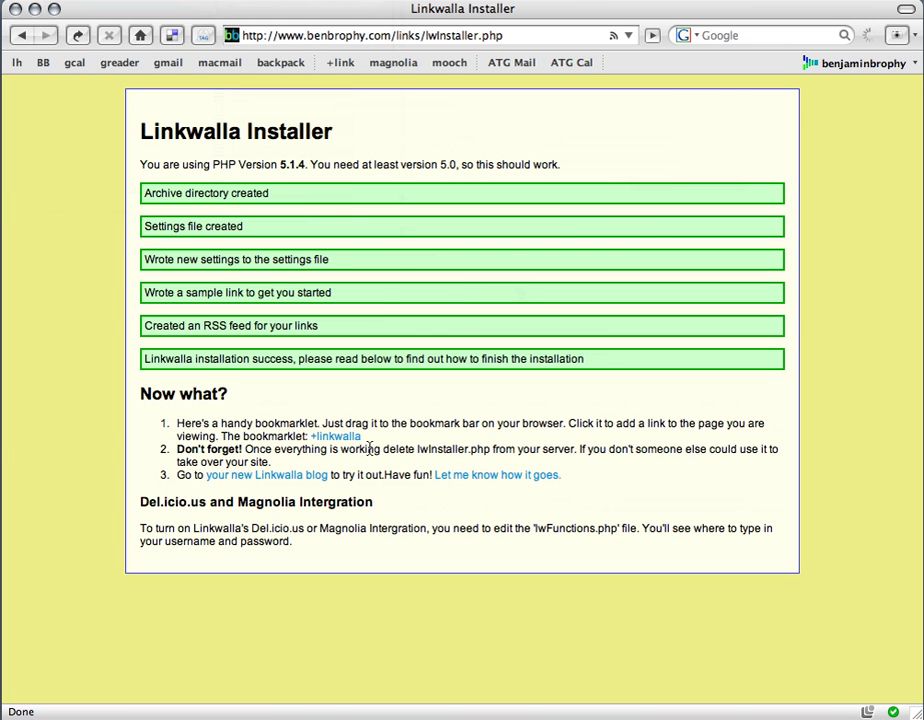
{"action": "left_click_drag", "start_coordinate": [338, 436], "coordinate": [657, 67]}
{"action": "left_click", "coordinate": [655, 64]}
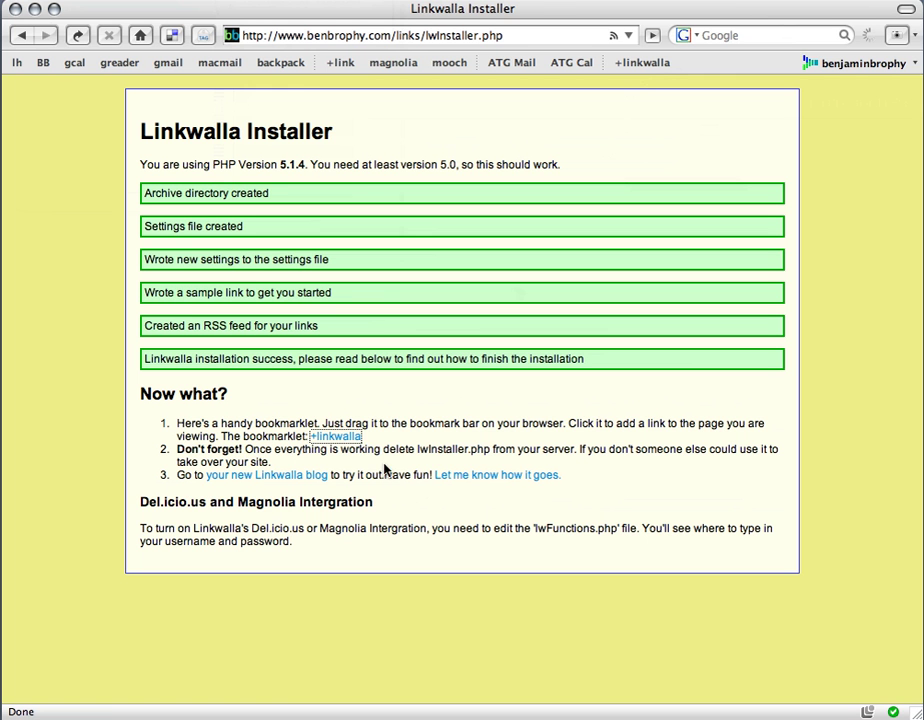
- Open the new Linkwalla blog and automatically remove the installer file from the server
{"action": "left_click", "coordinate": [275, 478]}
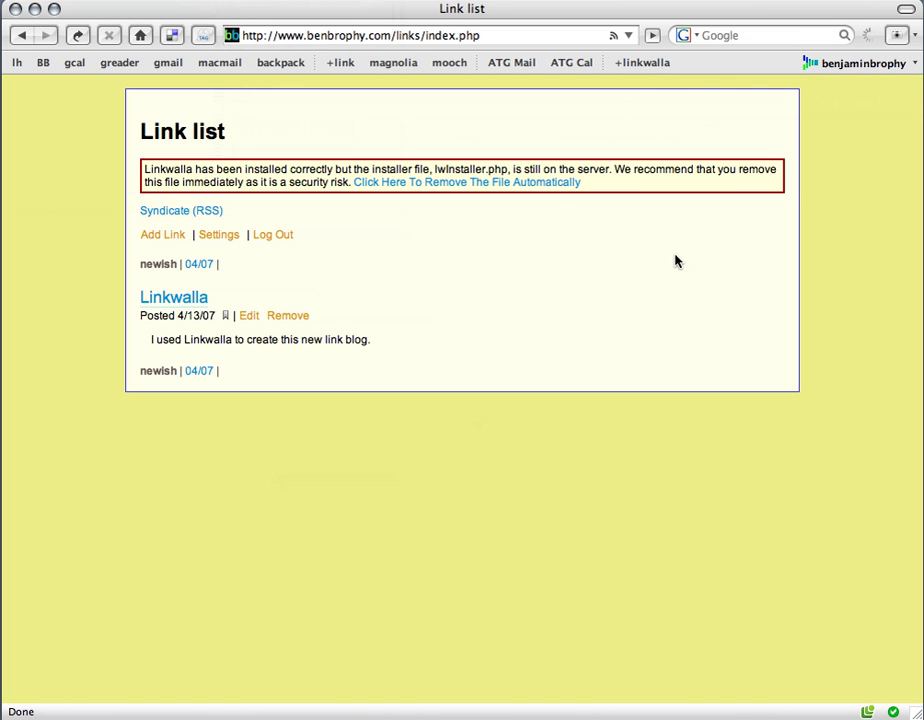
{"action": "left_click", "coordinate": [423, 188]}
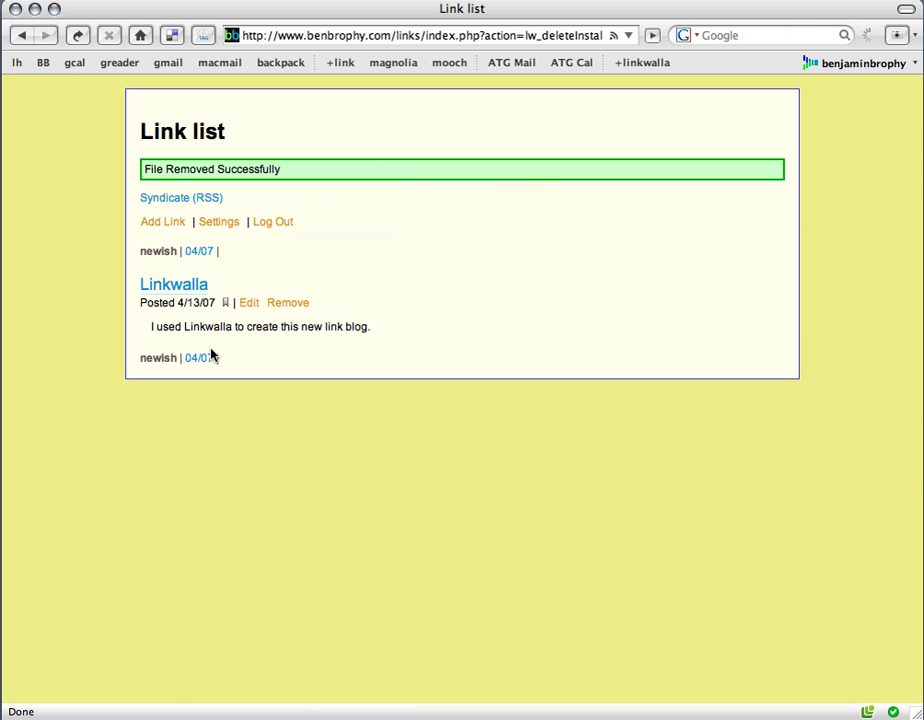
{"action": "left_click", "coordinate": [172, 224]}
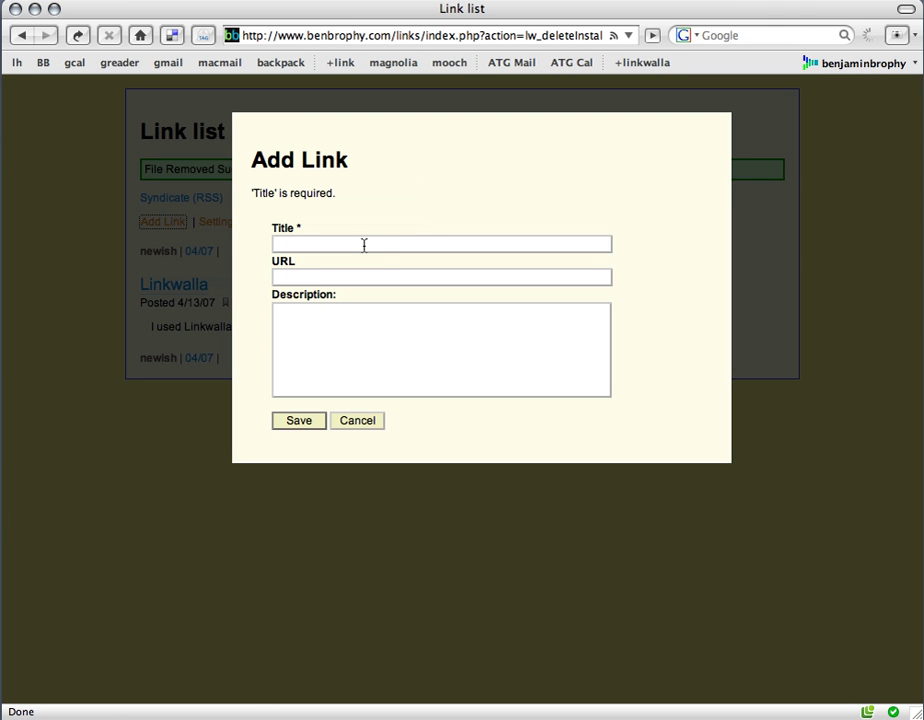
{"action": "left_click", "coordinate": [364, 245]}
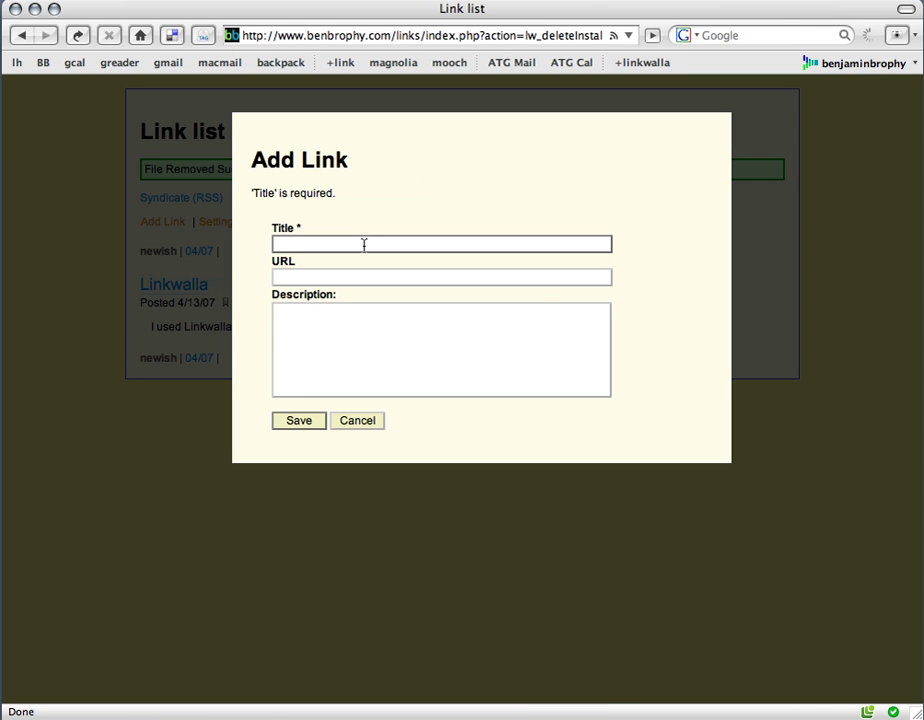
{"action": "type", "text": "Good book puybl"}
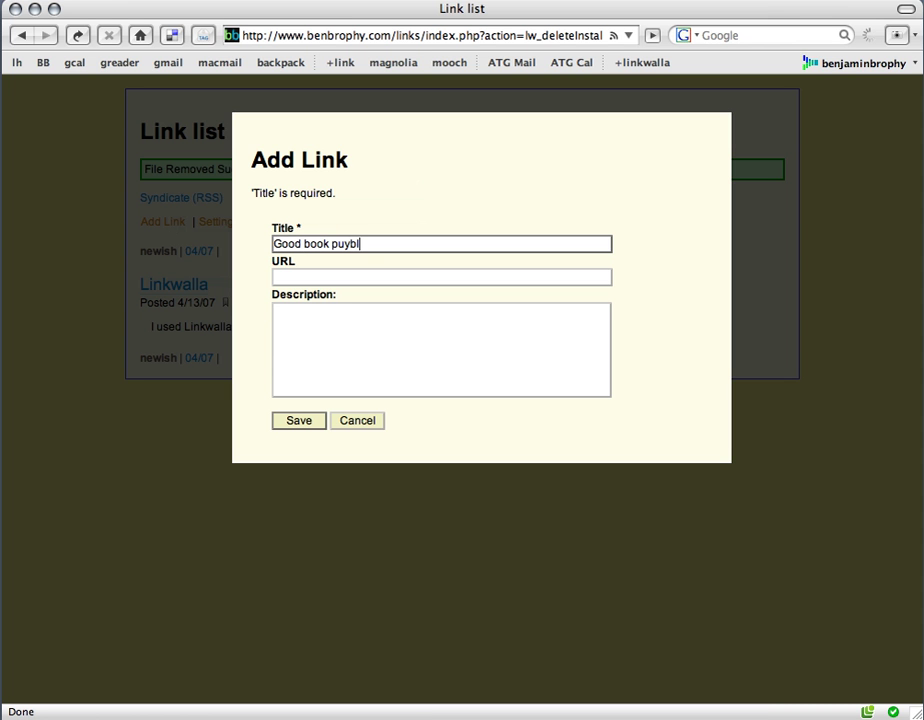
{"action": "type", "text": "isher"}
{"action": "left_click", "coordinate": [344, 281]}
{"action": "type", "text": "http"}
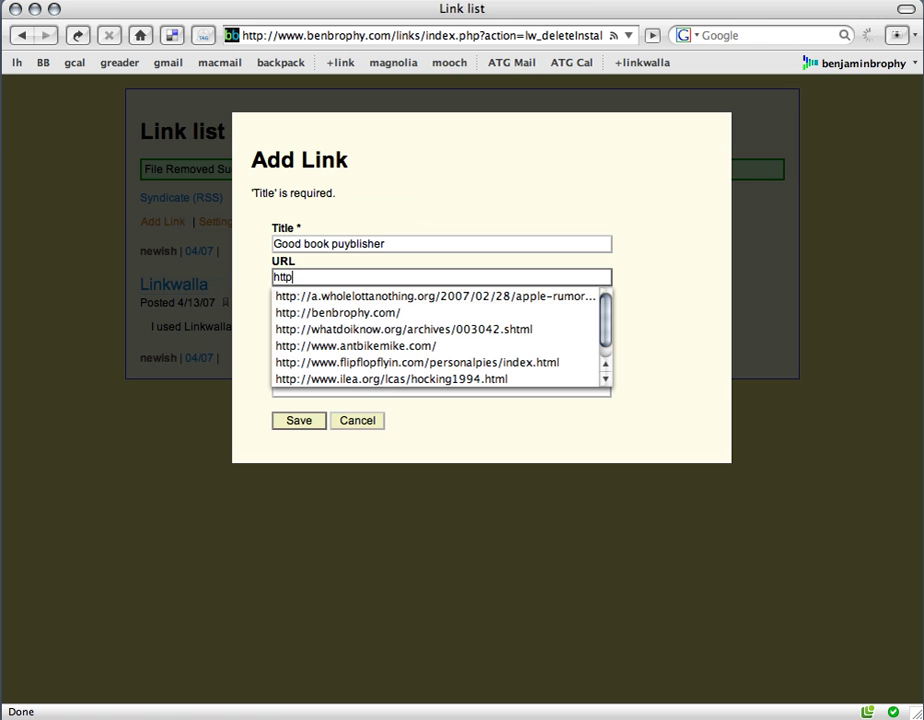
{"action": "type", "text": "://o"}
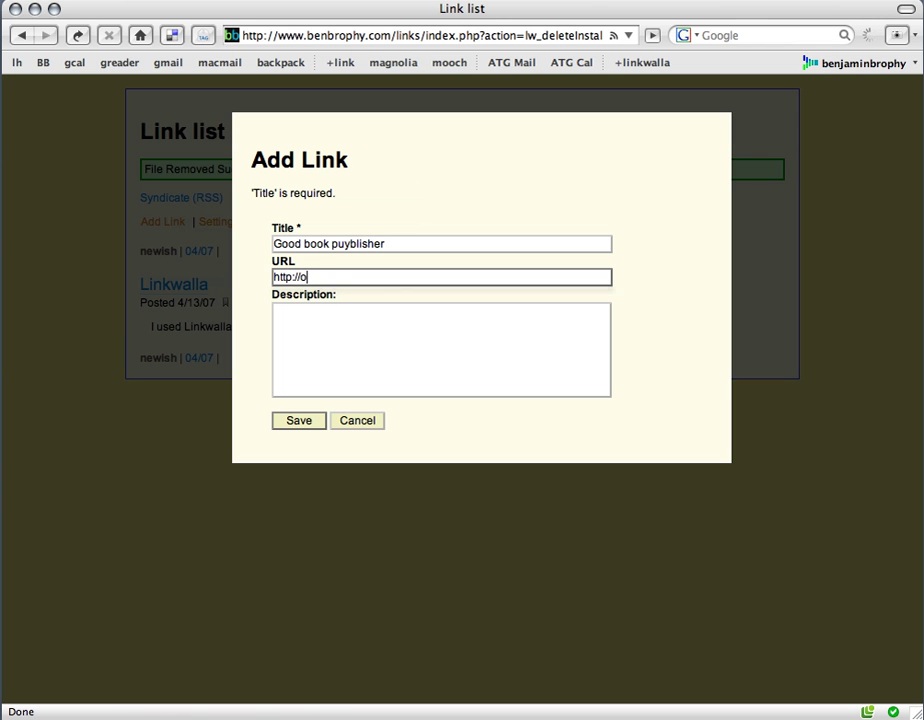
{"action": "type", "text": "reilly.n"}
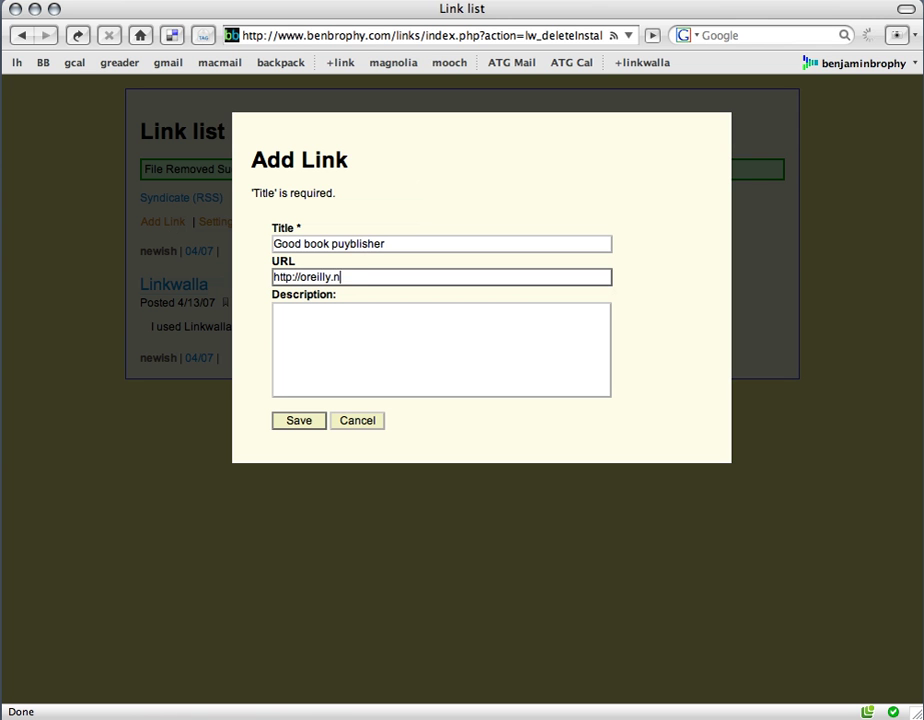
{"action": "type", "text": "et/"}
{"action": "left_click", "coordinate": [369, 336]}
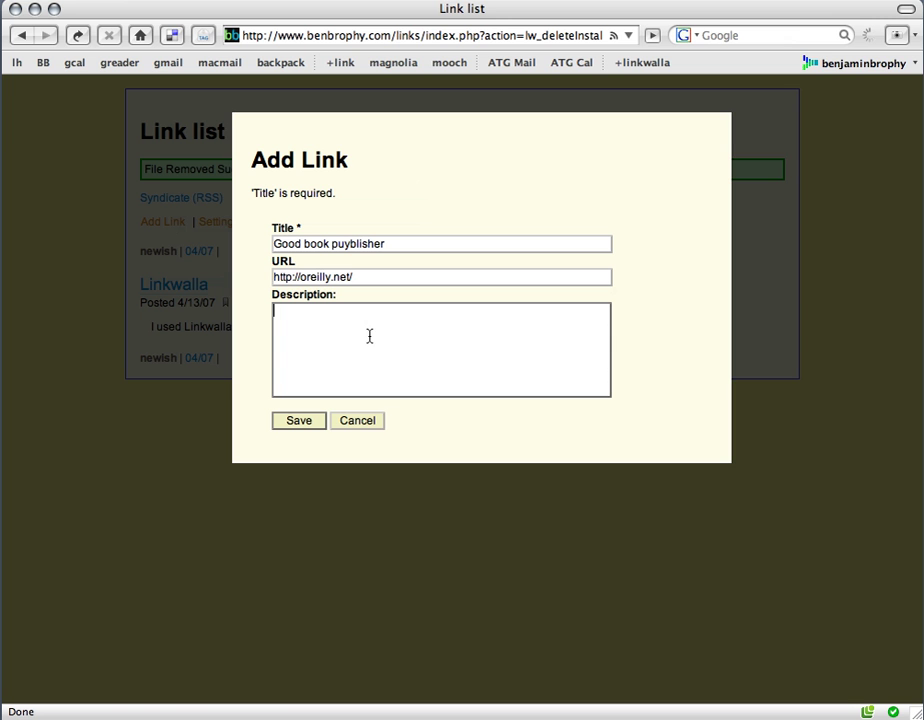
{"action": "left_click", "coordinate": [341, 243]}
{"action": "key", "text": "BackSpace"}
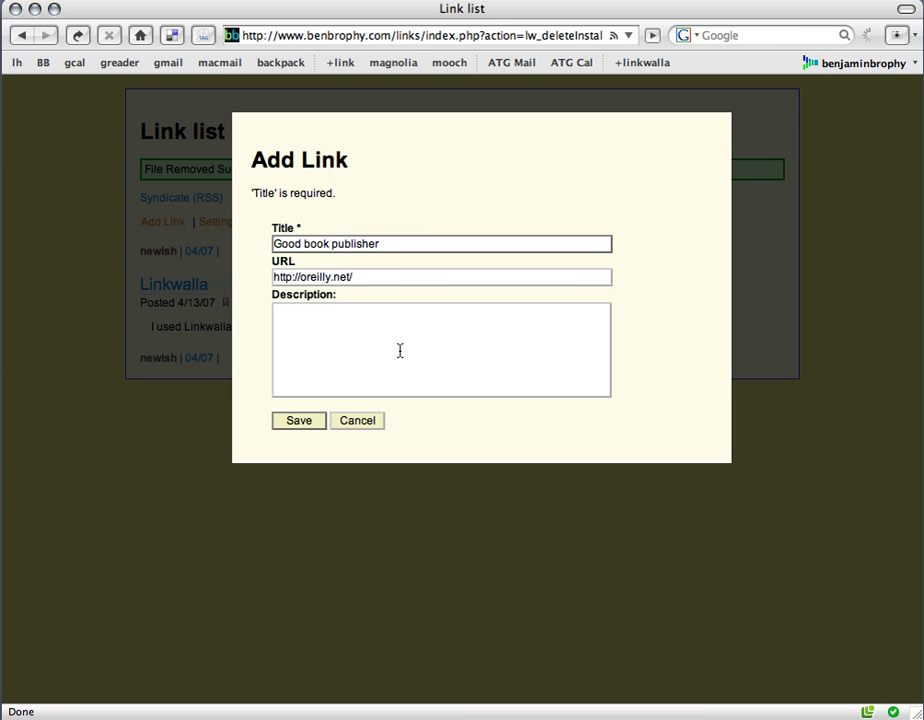
{"action": "left_click", "coordinate": [398, 352]}
{"action": "type", "text": "I like their "}
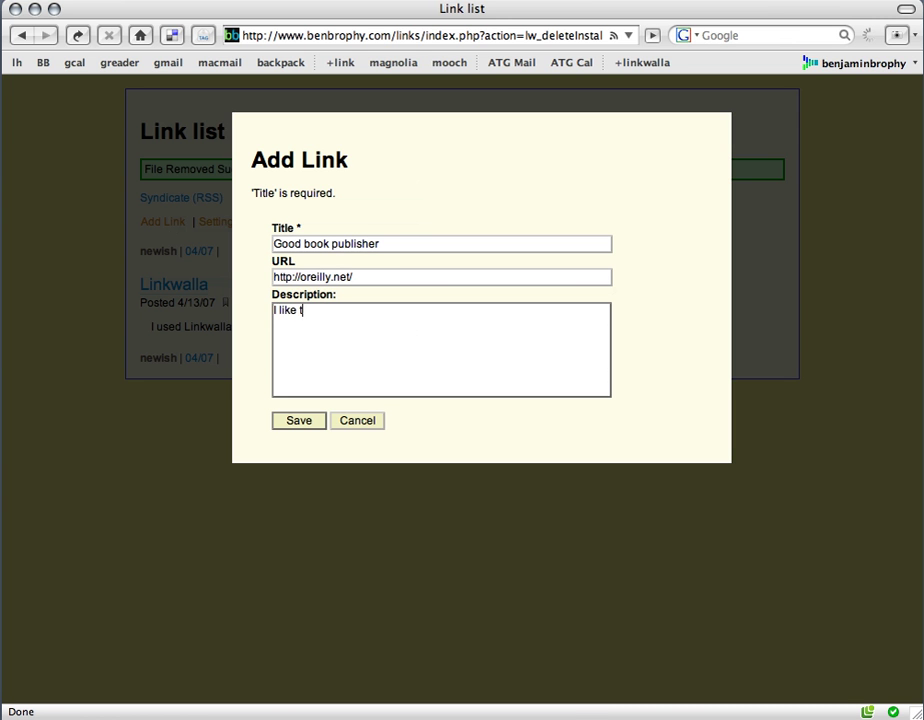
{"action": "type", "text": "stuff."}
- Save the Good book publisher link and reopen it for editing at the description's end
{"action": "left_click", "coordinate": [300, 421]}
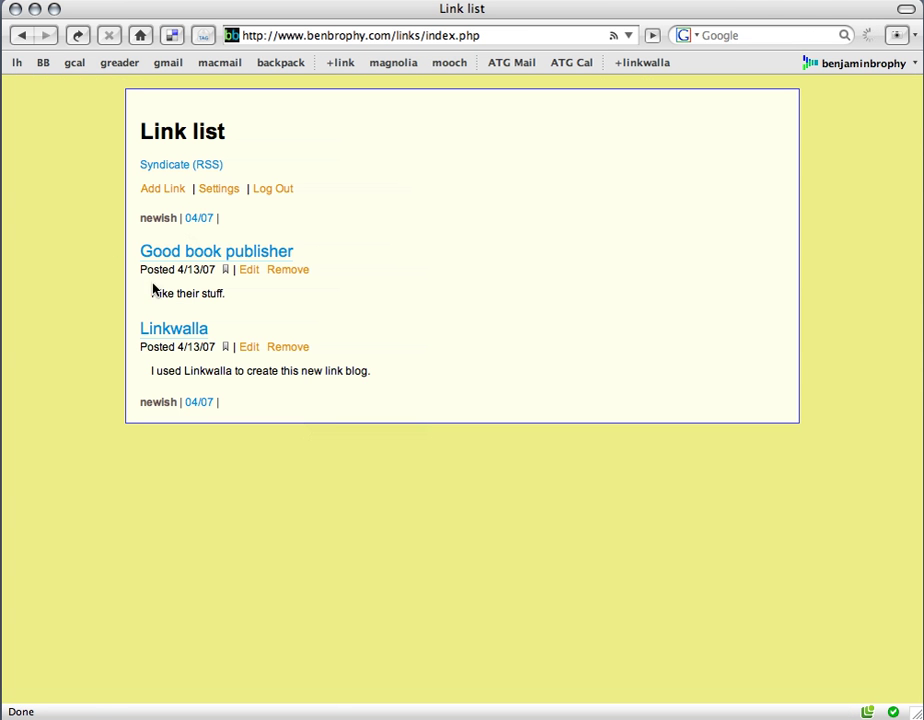
{"action": "left_click", "coordinate": [250, 270]}
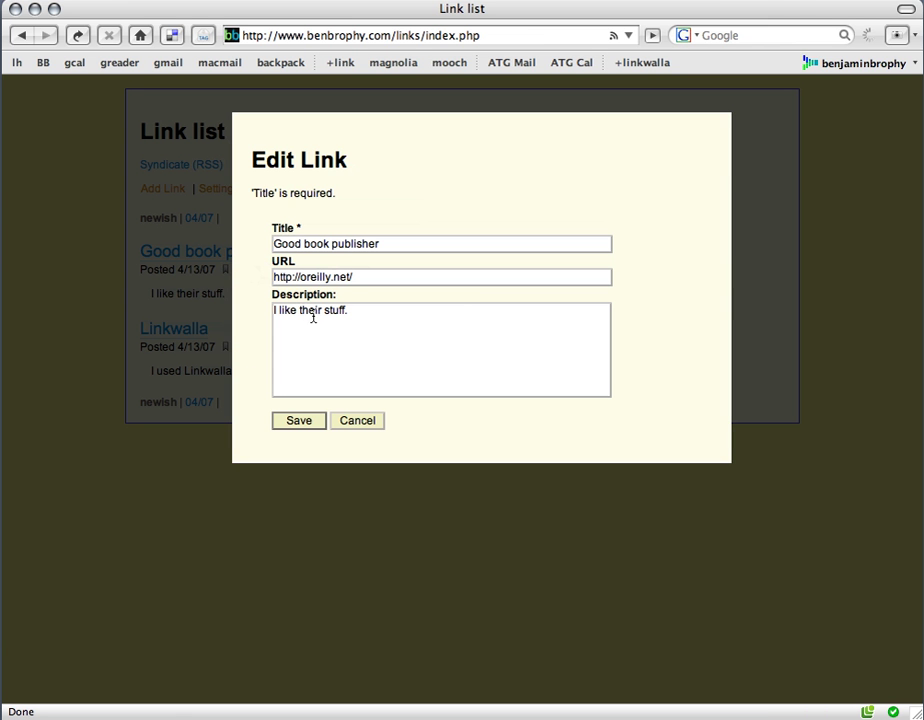
{"action": "left_click", "coordinate": [356, 312]}
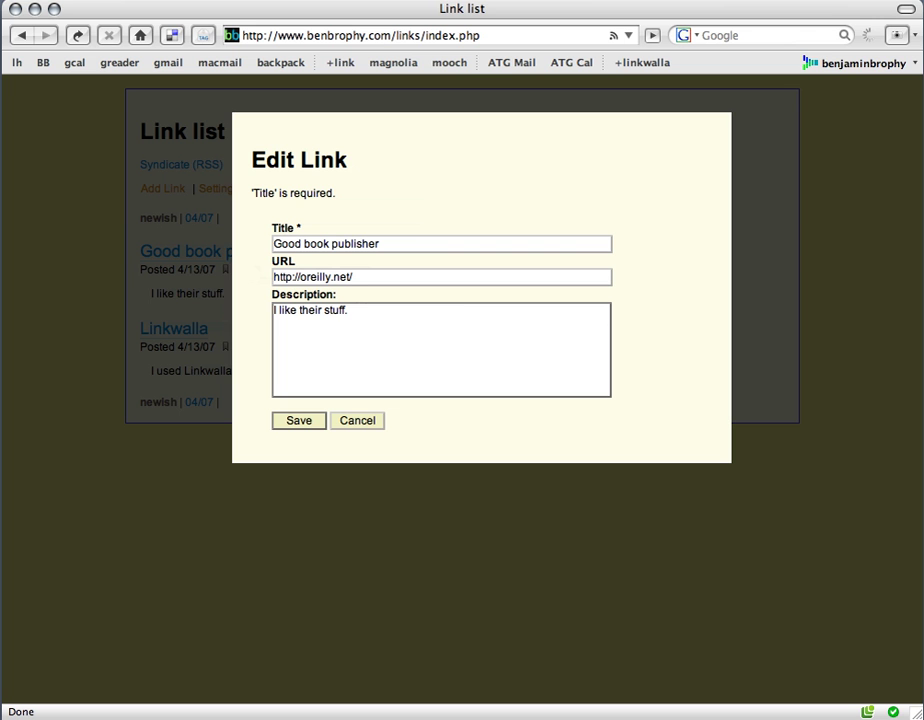
- Append 'Especially the hacks series.' plus an asterisk-bulleted list 'this, is, a list', and save
{"action": "type", "text": "Especially the h"}
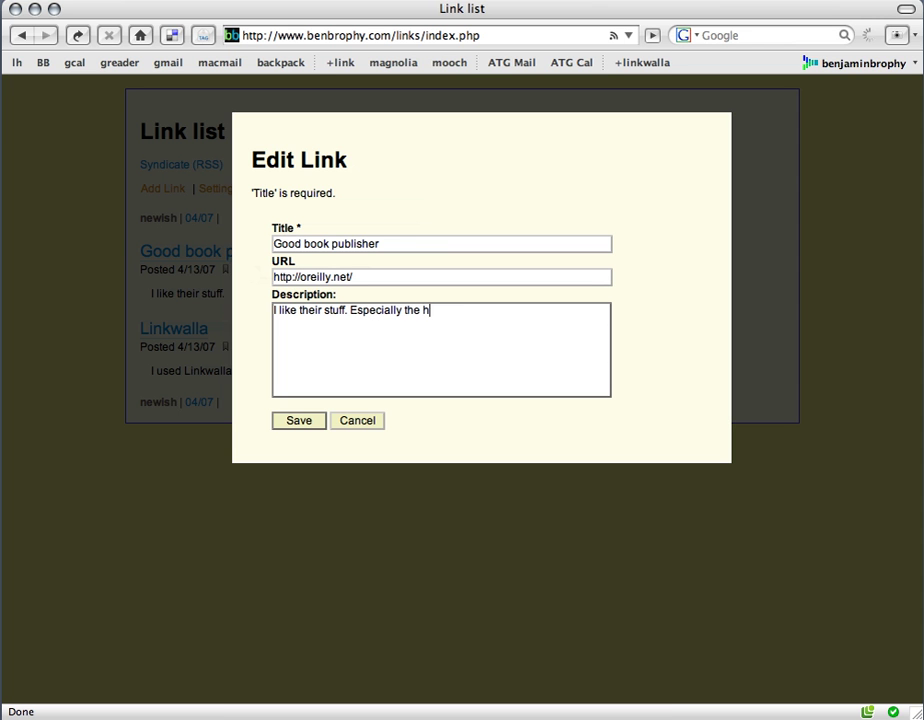
{"action": "type", "text": "acks series."}
{"action": "key", "text": "Return"}
{"action": "key", "text": "Return"}
{"action": "type", "text": "* this"}
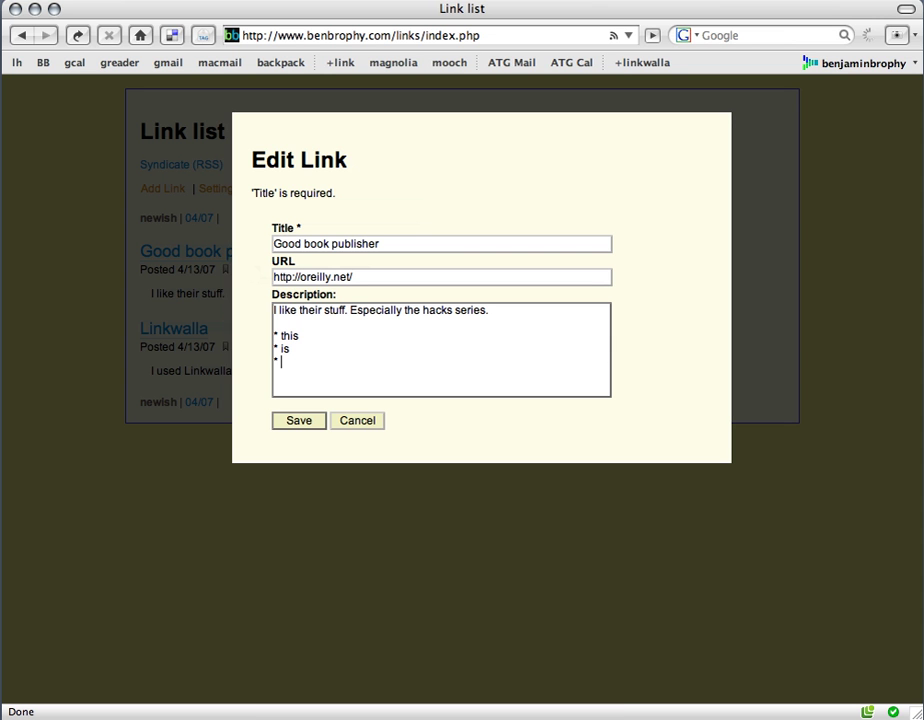
{"action": "type", "text": "a list"}
{"action": "left_click", "coordinate": [299, 421]}
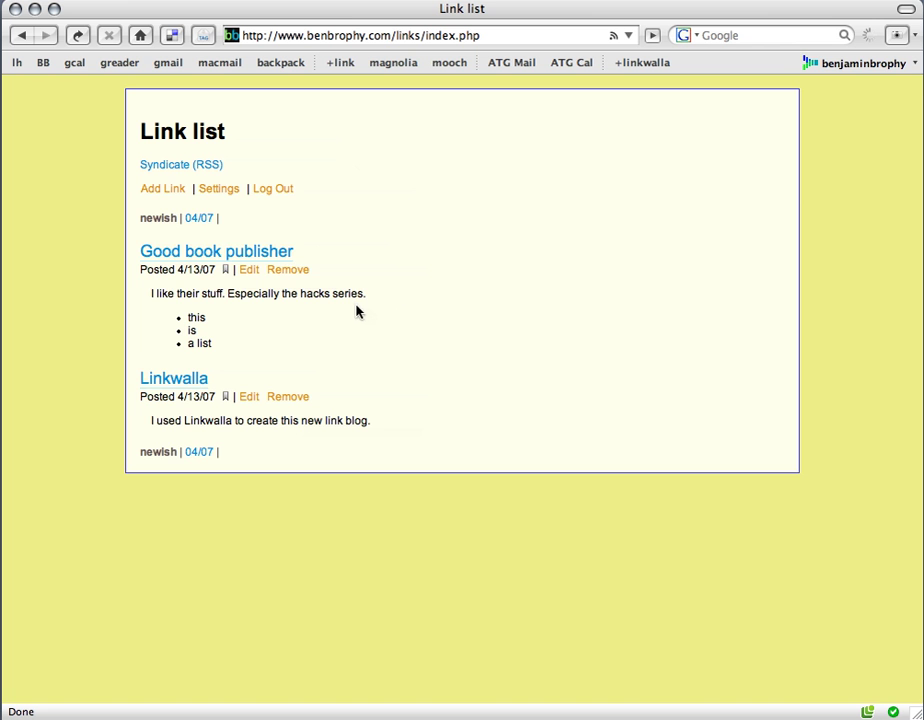
- Delete the Good book publisher post, then use +linkwalla to start a link for the Link list page
{"action": "left_click", "coordinate": [300, 270]}
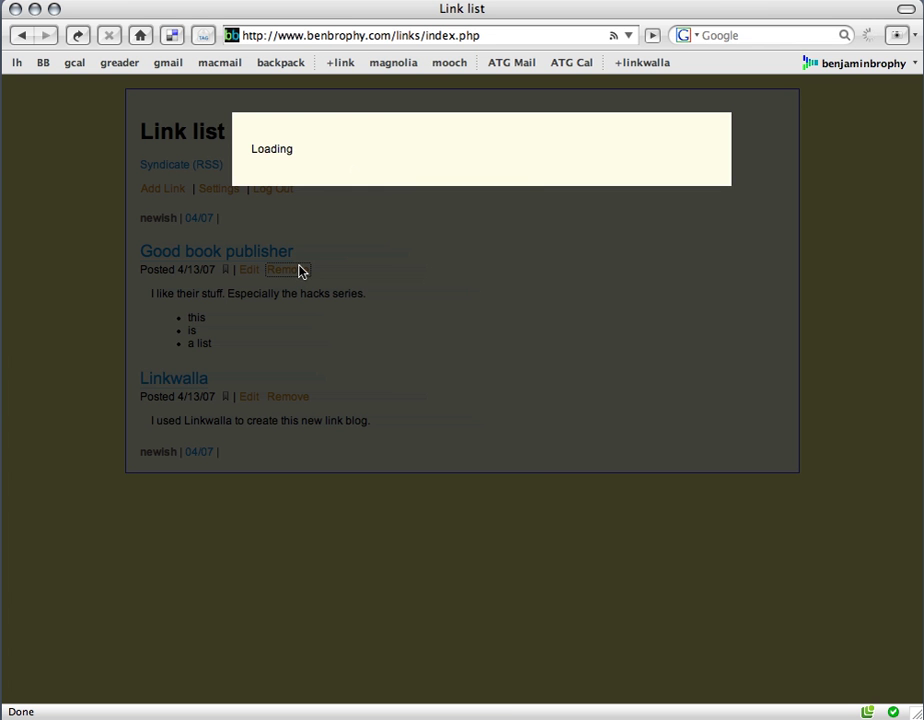
{"action": "left_click", "coordinate": [298, 243]}
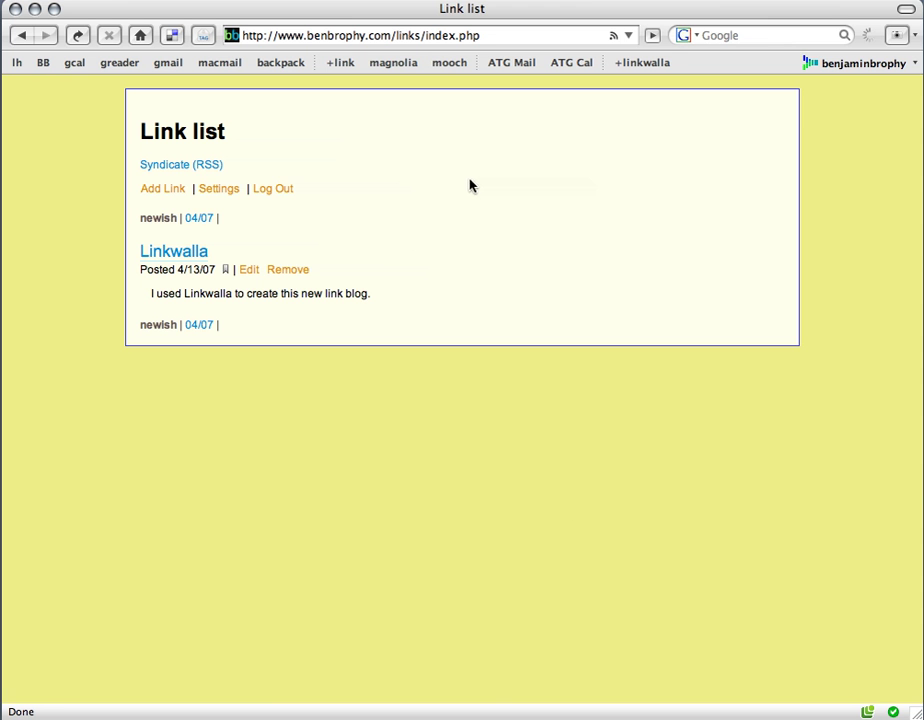
{"action": "left_click", "coordinate": [637, 64]}
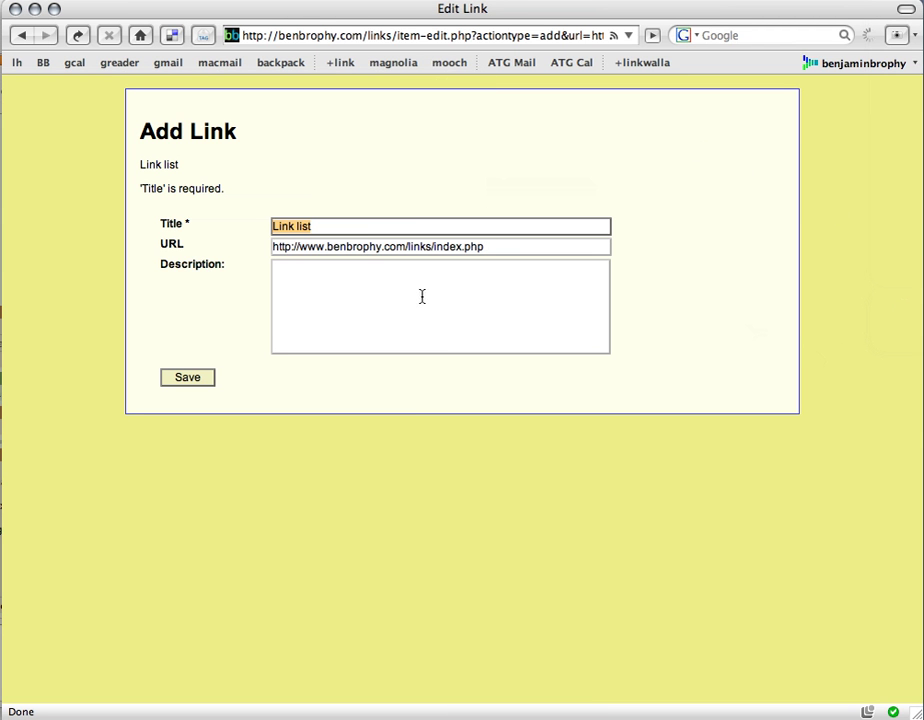
{"action": "left_click", "coordinate": [322, 283]}
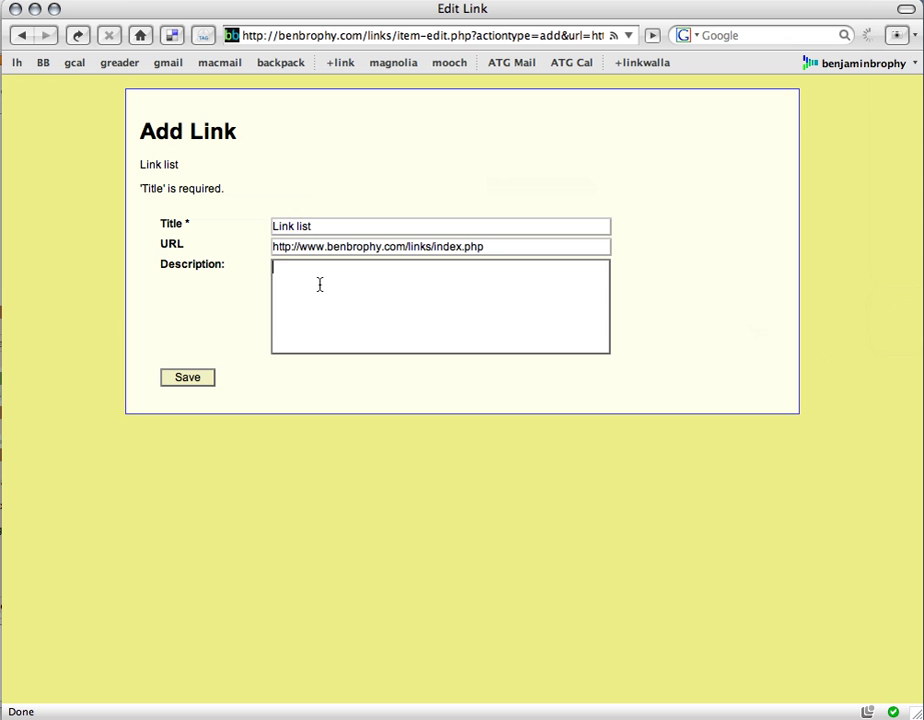
{"action": "left_click", "coordinate": [291, 228]}
- In Google Reader, open the kottke.org item's Shorpy 'Best Easter Wishes: 1908' page in a new tab
{"action": "left_click", "coordinate": [121, 63]}
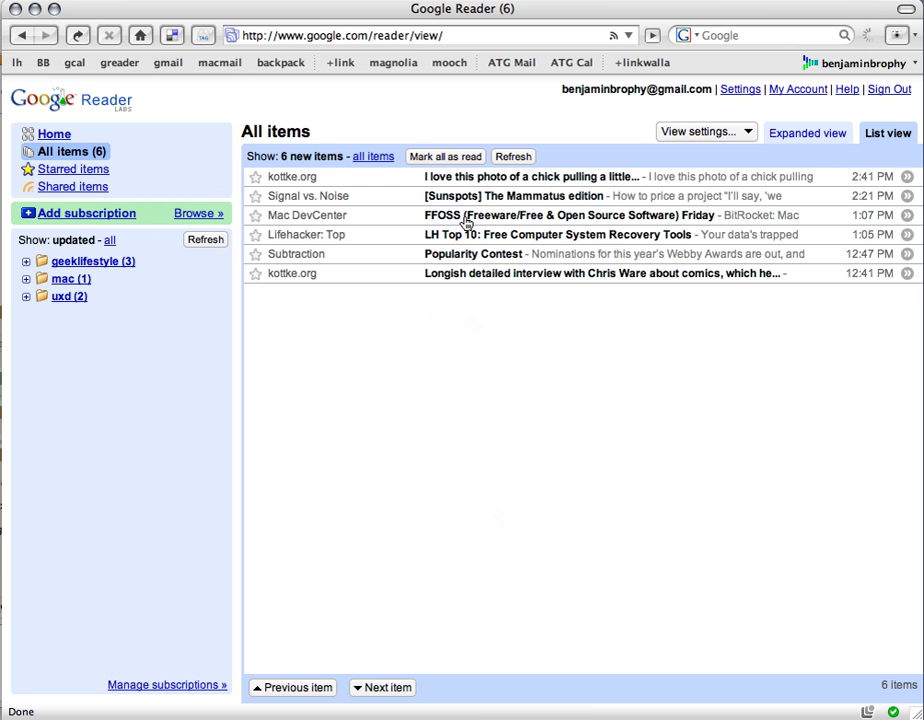
{"action": "left_click", "coordinate": [480, 176]}
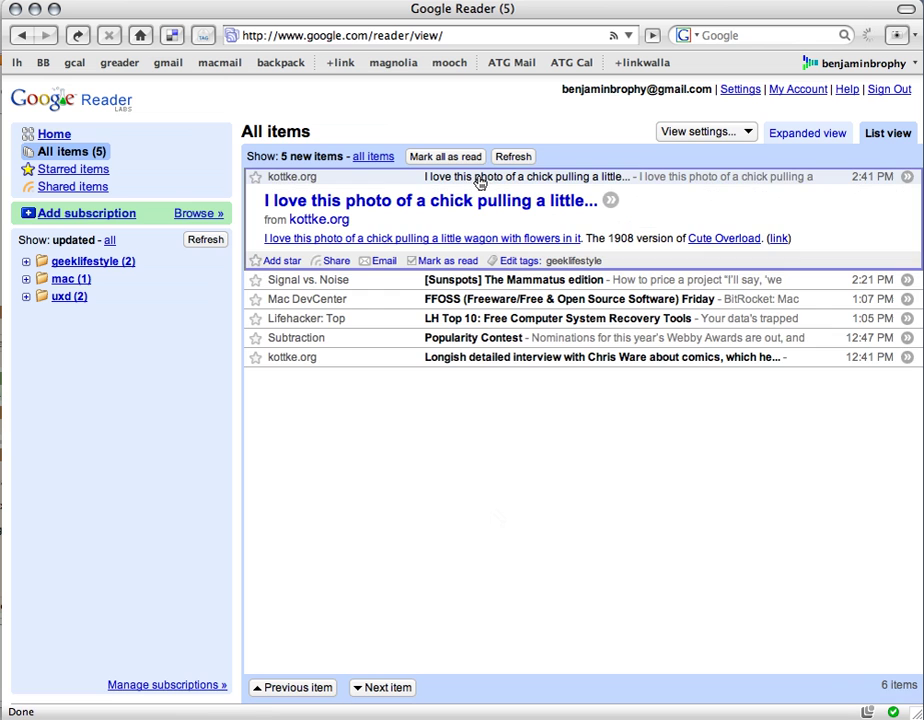
{"action": "left_click", "coordinate": [464, 240]}
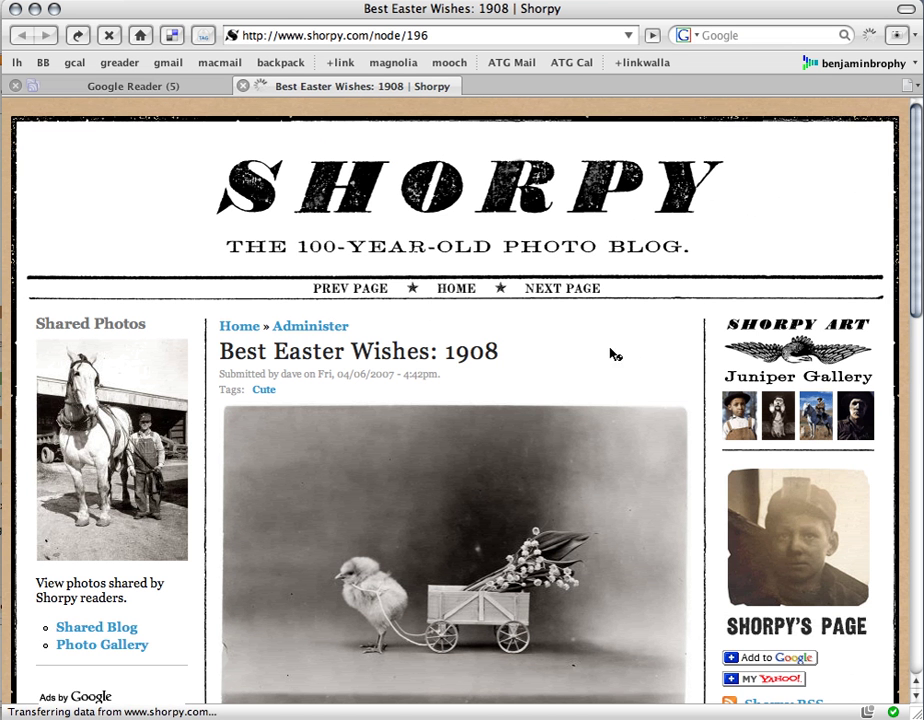
{"action": "scroll", "coordinate": [662, 340], "scroll_direction": "down", "scroll_amount": 1}
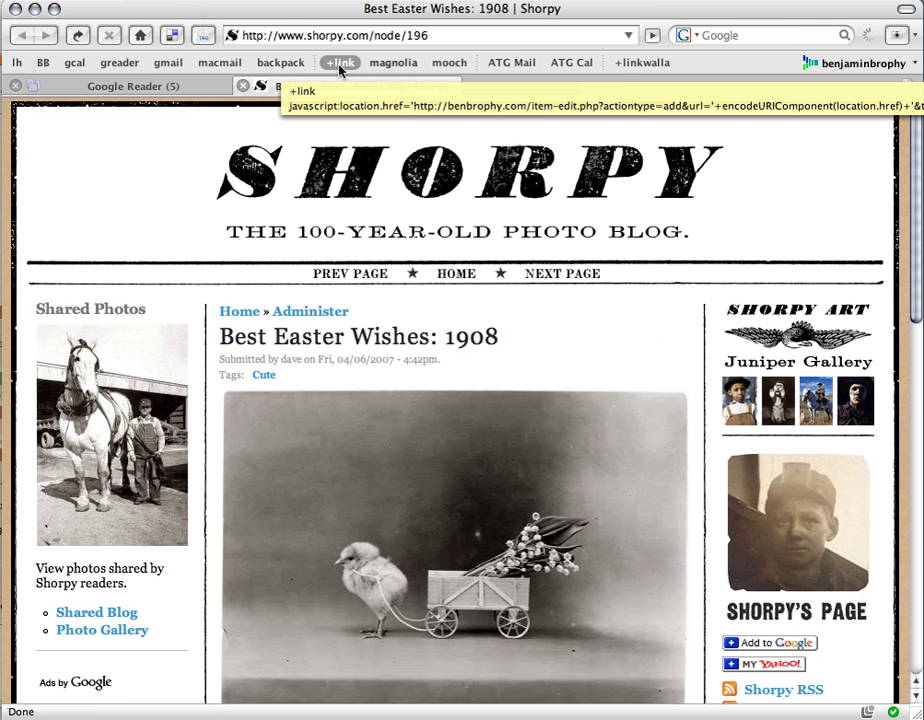
- Post the Shorpy page via +linkwalla with description 'cute chick pulling wagon. via kottke'
{"action": "left_click", "coordinate": [650, 63]}
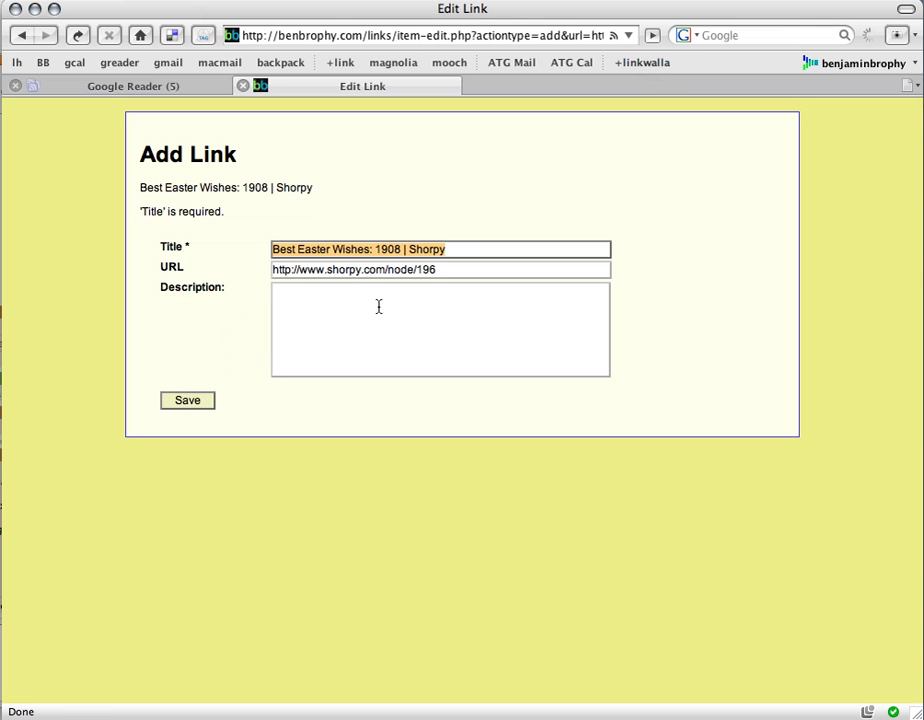
{"action": "left_click", "coordinate": [350, 291]}
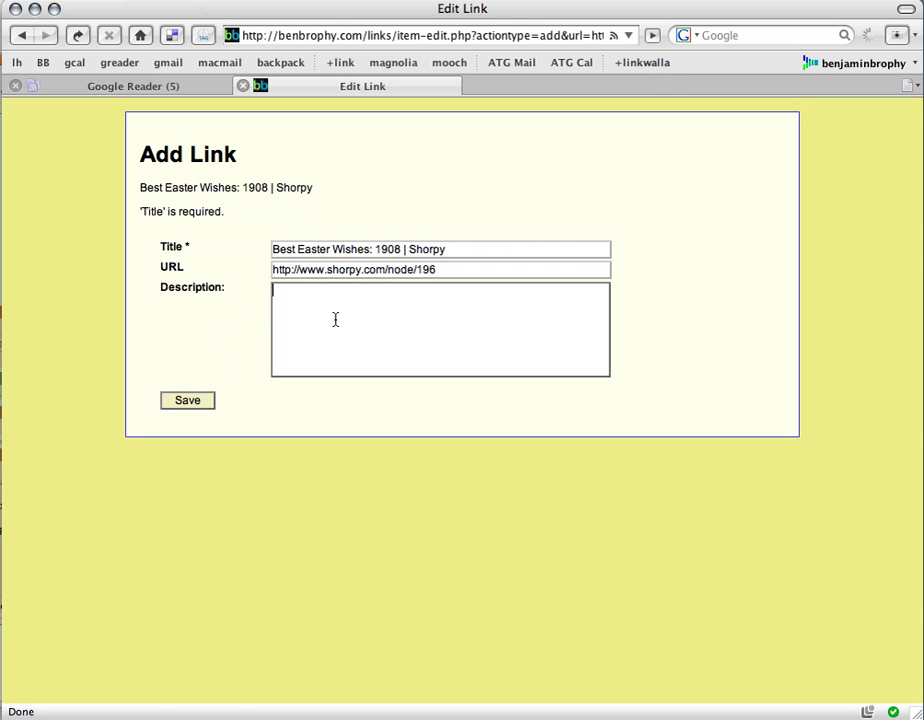
{"action": "type", "text": "cute chick pulling wagon"}
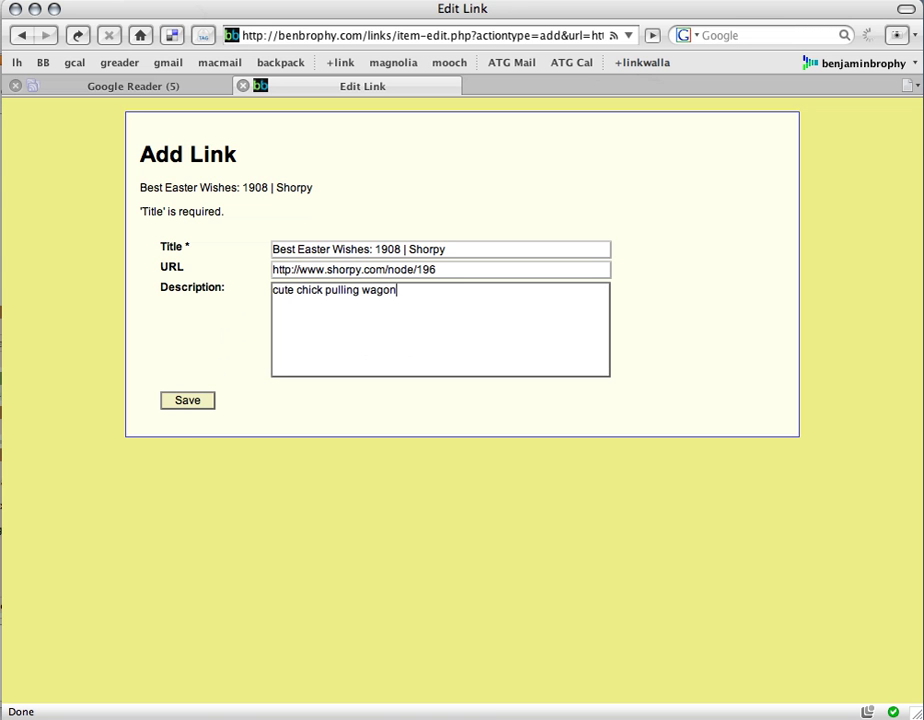
{"action": "type", "text": ". via kottke"}
{"action": "left_click", "coordinate": [180, 402]}
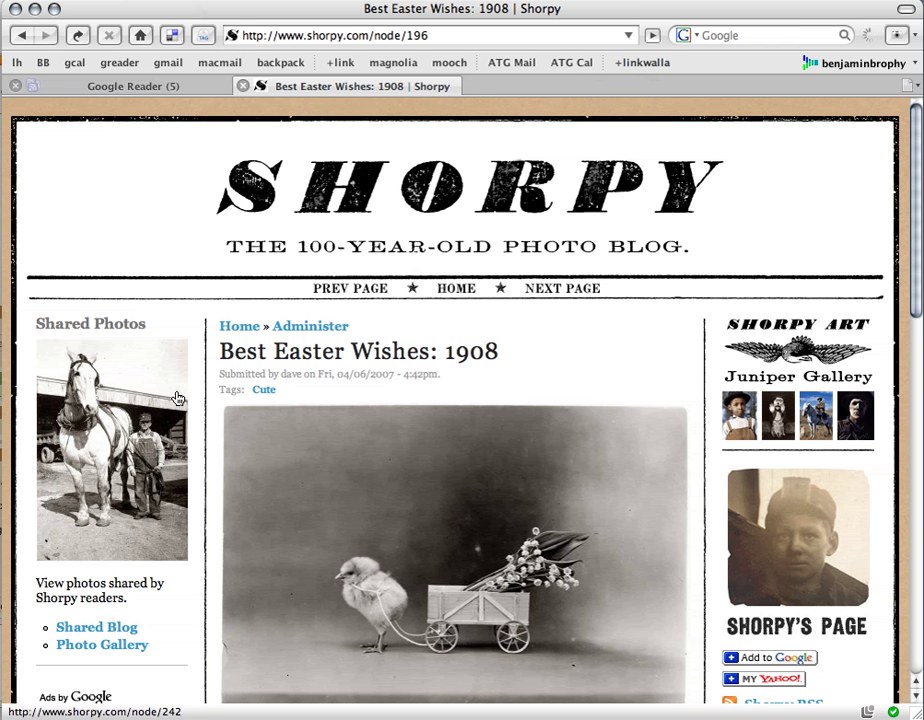
- Load benbrophy.com/links/ to see the Shorpy post at the top of the link list
{"action": "left_click_drag", "start_coordinate": [306, 36], "coordinate": [432, 36]}
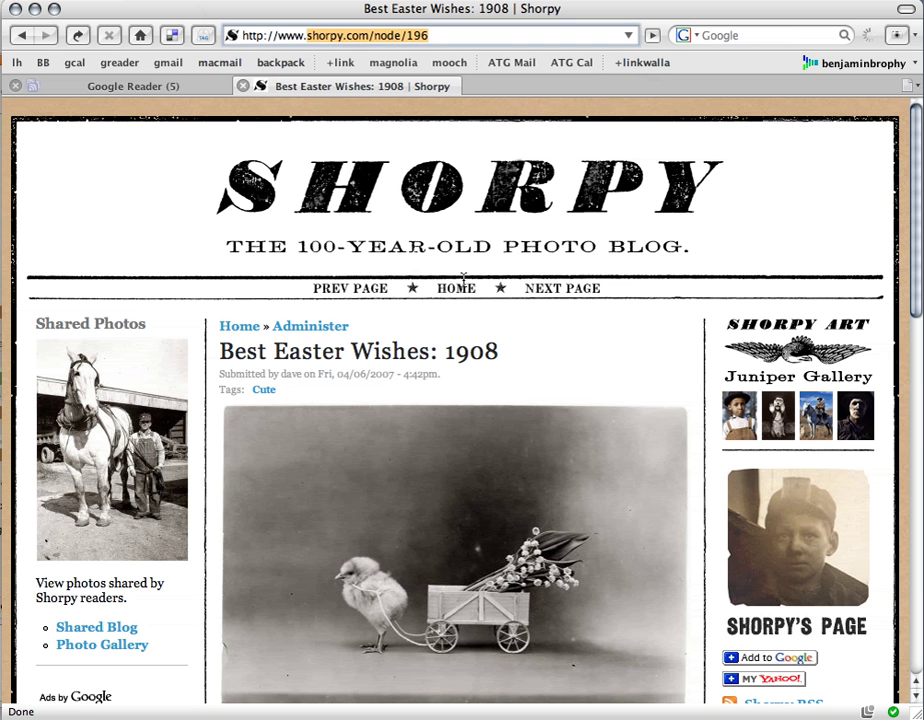
{"action": "type", "text": "ben"}
{"action": "key", "text": "Down"}
{"action": "key", "text": "Down"}
{"action": "key", "text": "Down"}
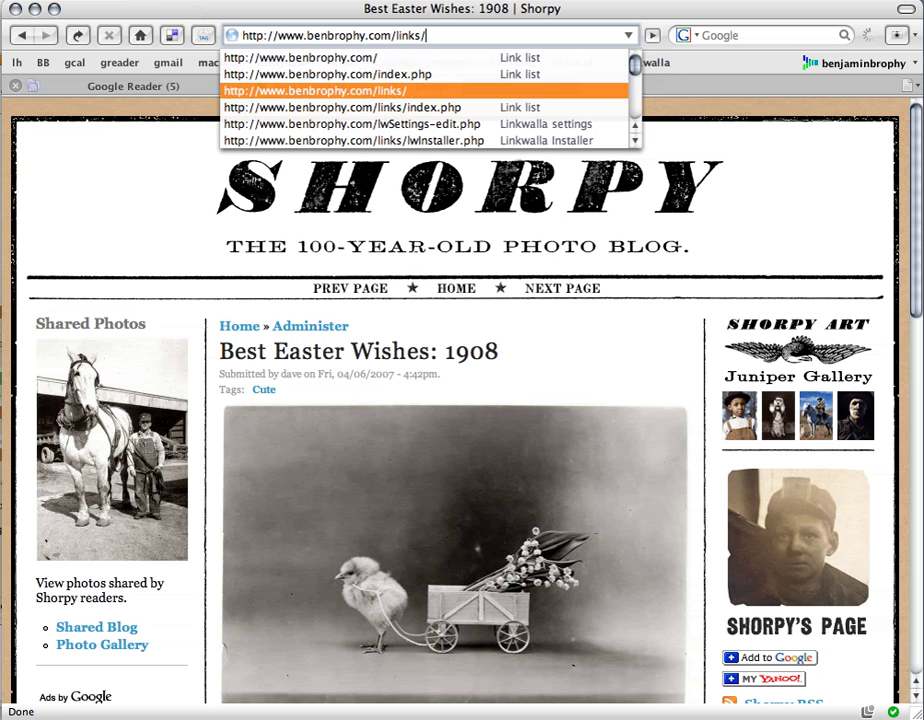
{"action": "key", "text": "Return"}
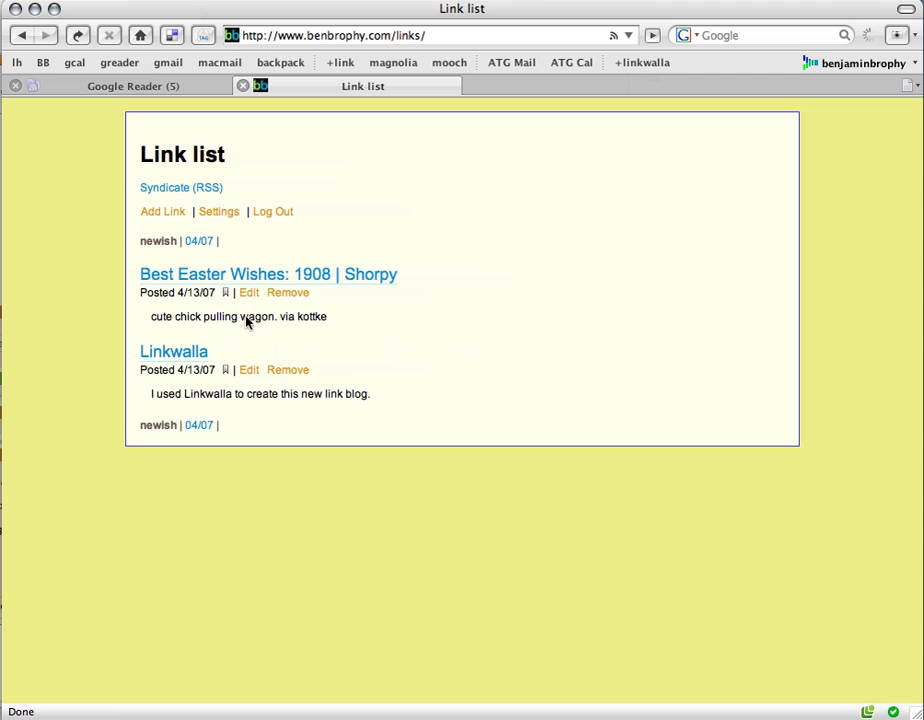
{"action": "left_click", "coordinate": [201, 242]}
{"action": "left_click", "coordinate": [176, 190]}
{"action": "left_click", "coordinate": [219, 212]}
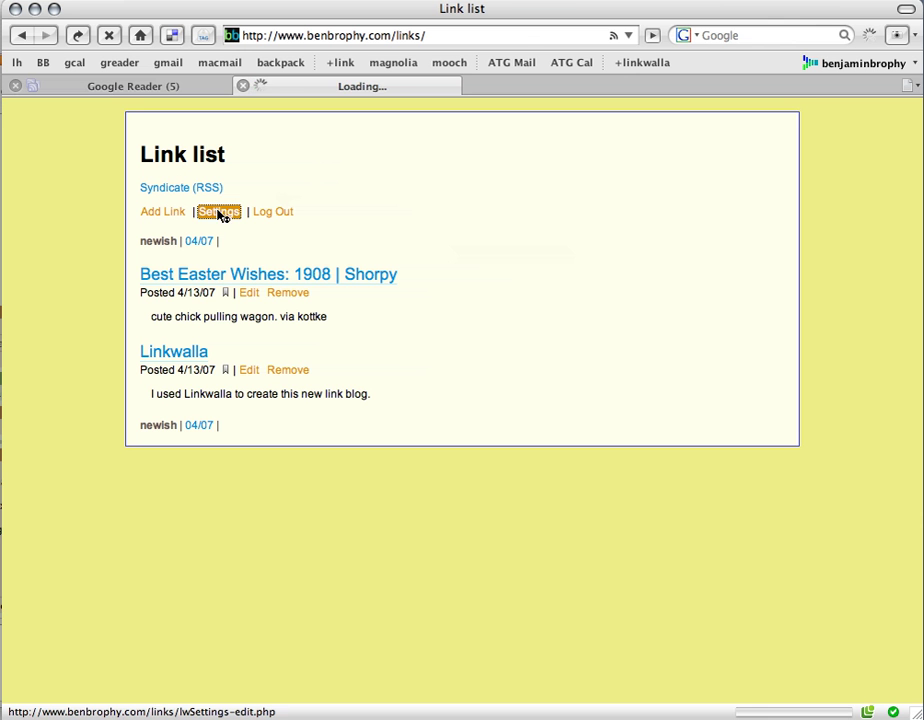
{"action": "scroll", "coordinate": [560, 223], "scroll_direction": "down", "scroll_amount": 1}
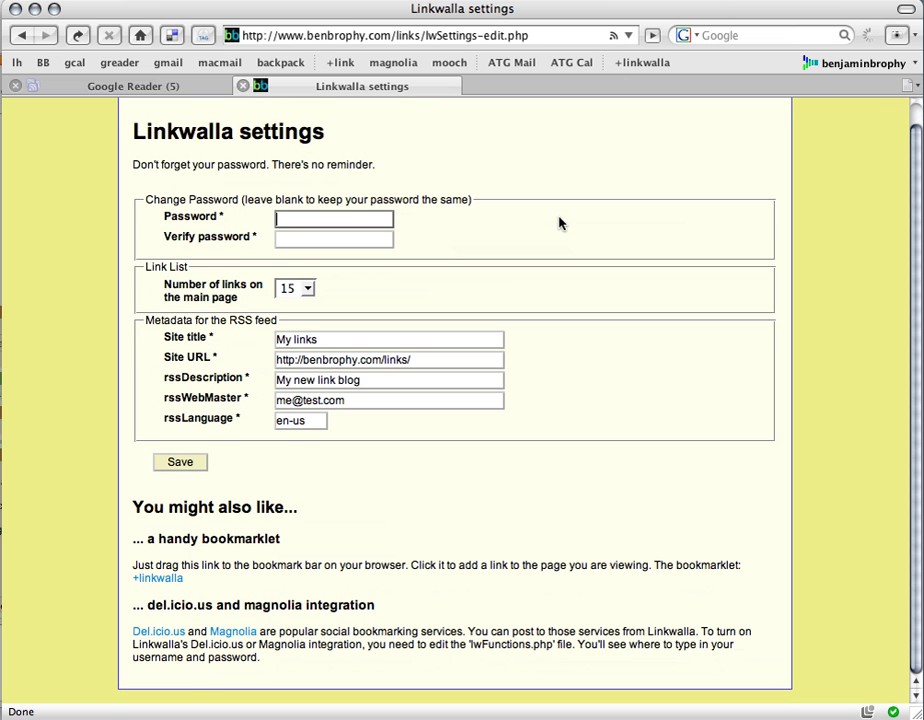
{"action": "scroll", "coordinate": [560, 222], "scroll_direction": "up", "scroll_amount": 1}
{"action": "scroll", "coordinate": [560, 222], "scroll_direction": "down", "scroll_amount": 1}
{"action": "scroll", "coordinate": [480, 616], "scroll_direction": "up", "scroll_amount": 1}
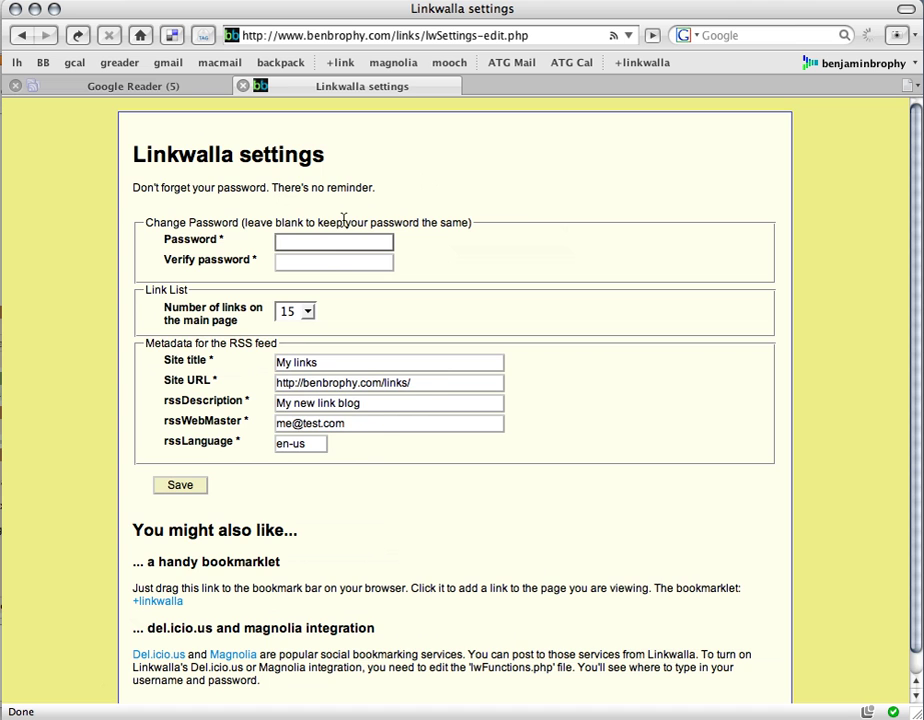
{"action": "scroll", "coordinate": [616, 251], "scroll_direction": "down", "scroll_amount": 1}
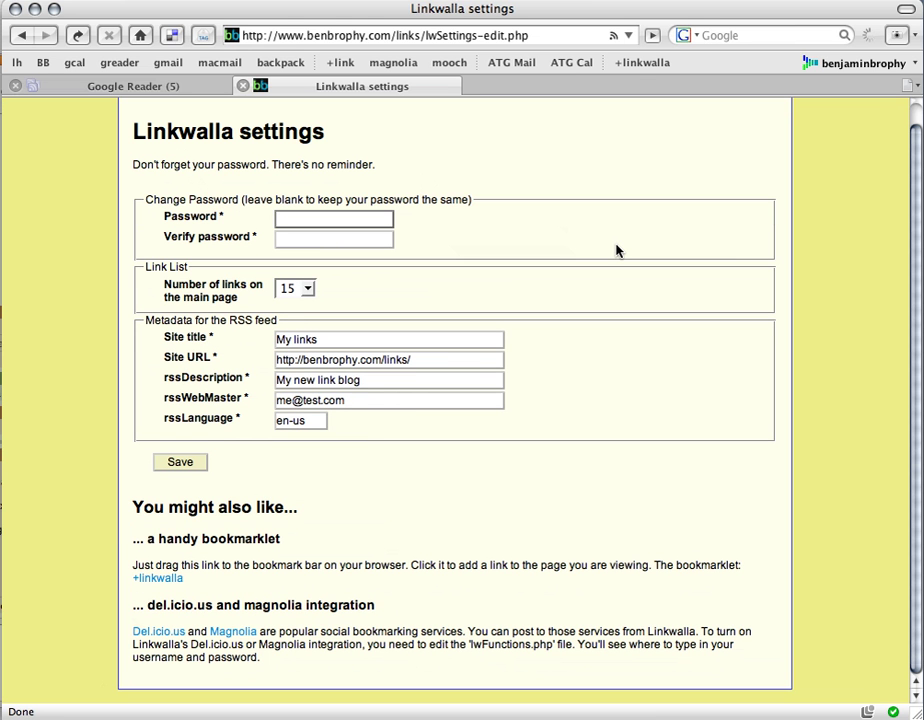
{"action": "scroll", "coordinate": [501, 648], "scroll_direction": "up", "scroll_amount": 1}
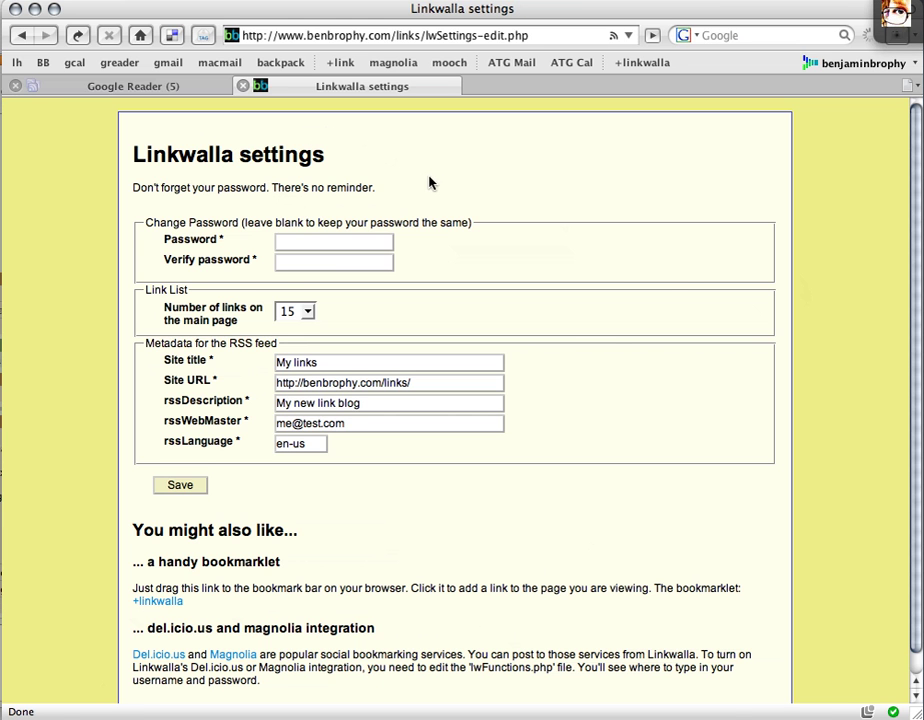
{"action": "left_click", "coordinate": [22, 36]}
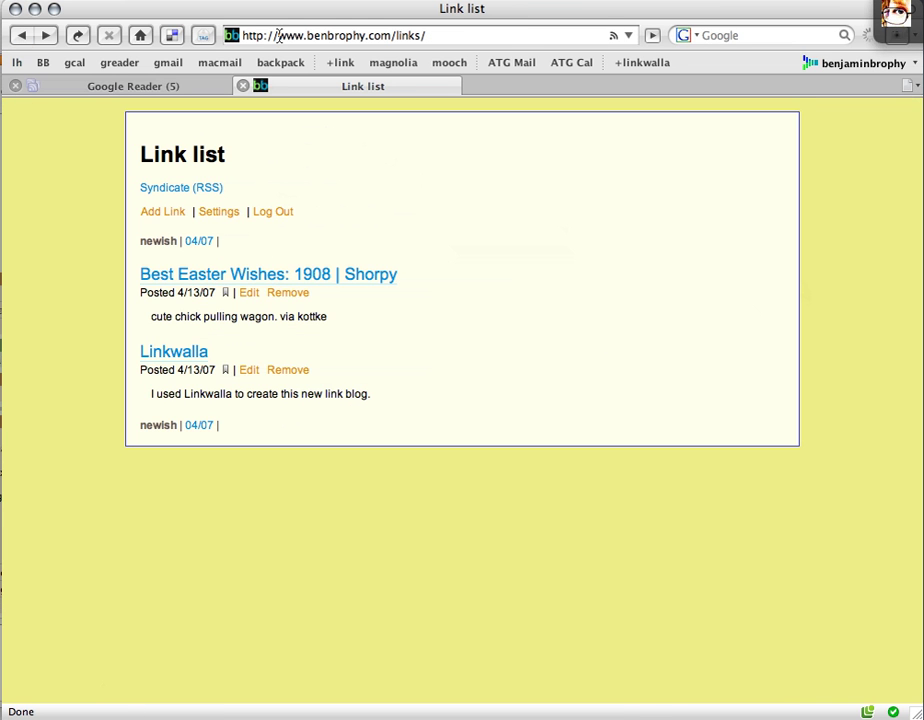